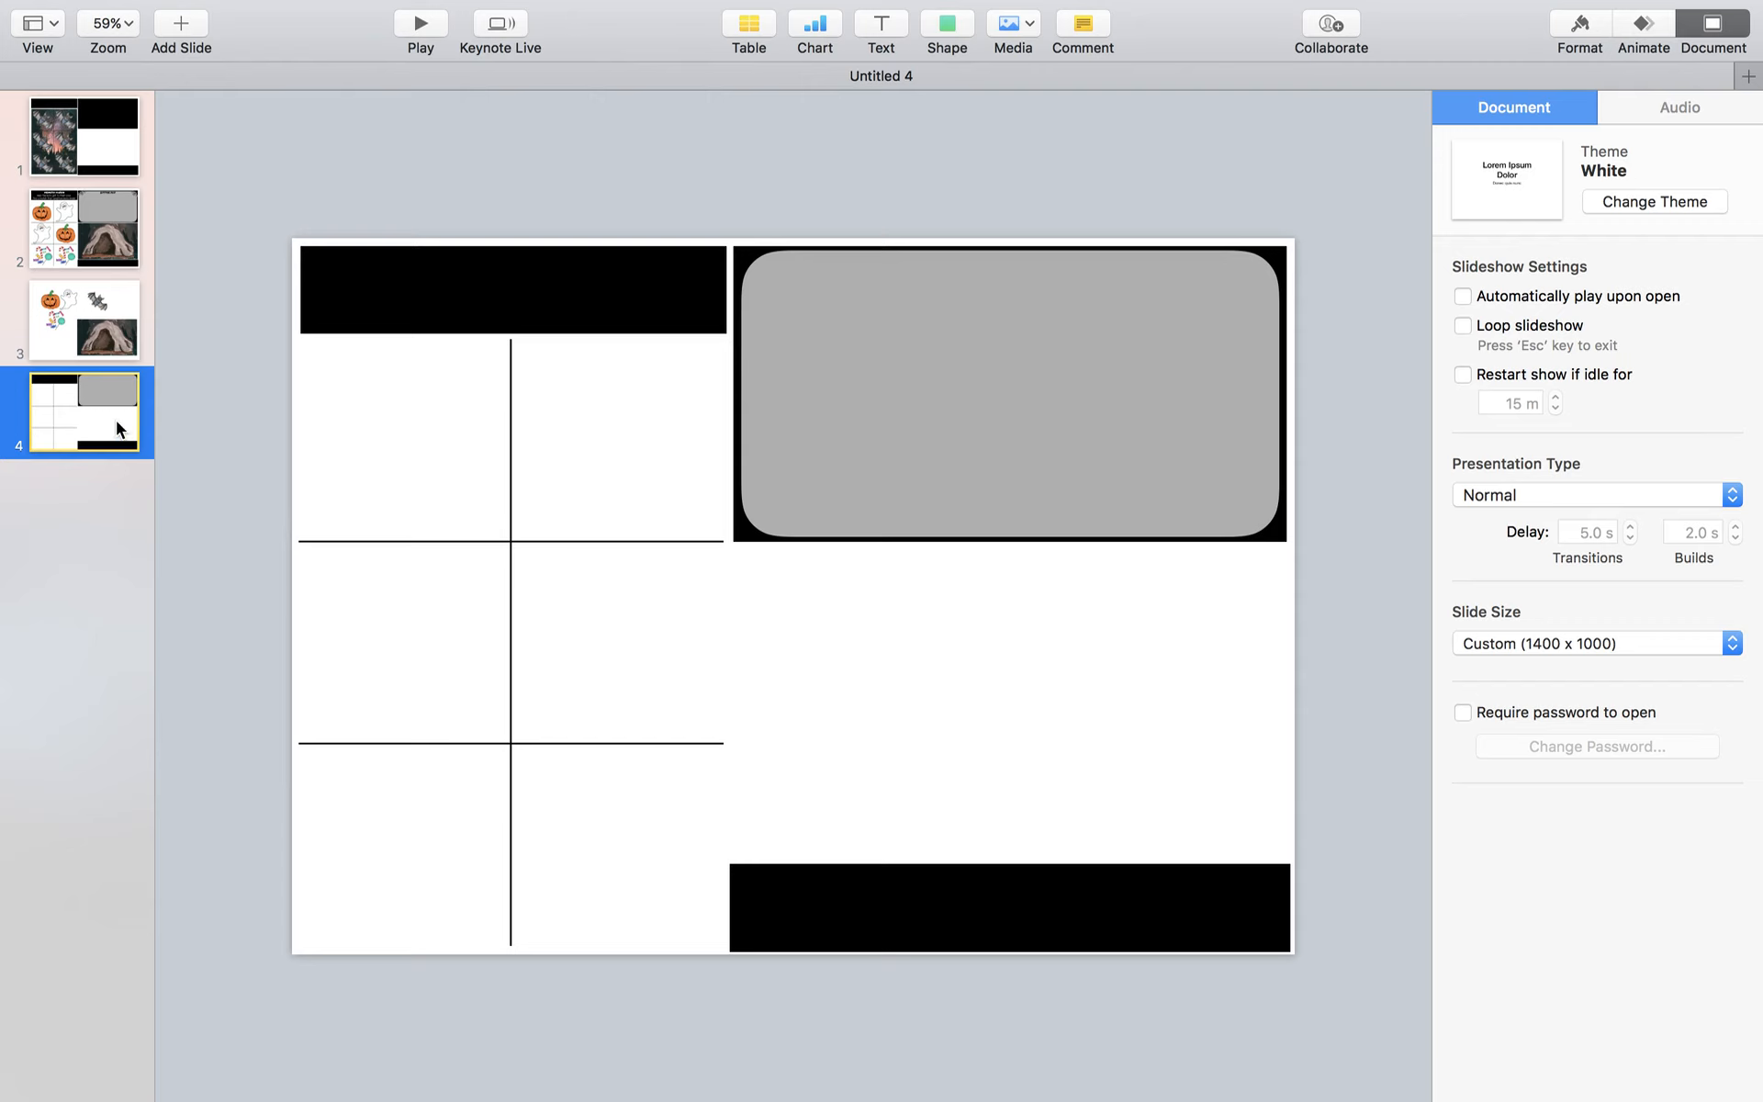
# Add a new slide after slide 4 and delete its title and subtitle placeholders
pyautogui.press('Return')
pyautogui.click(818, 562)
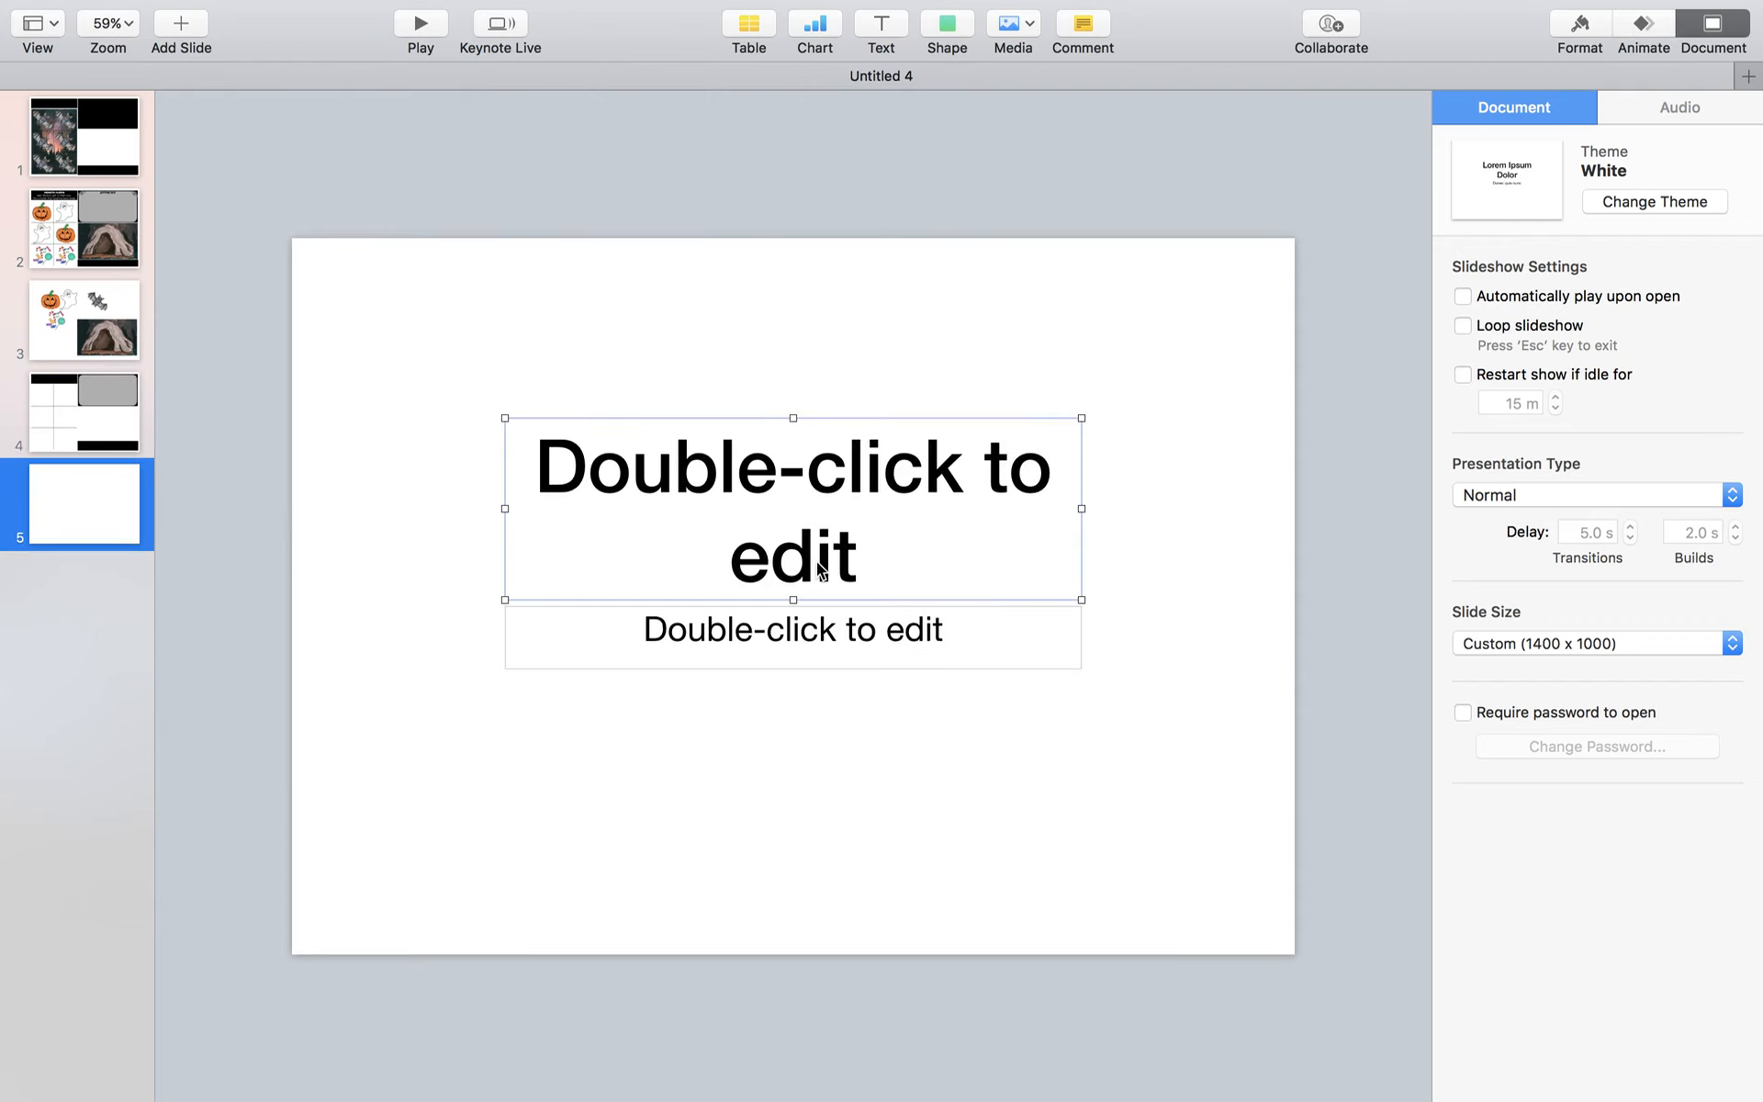
pyautogui.keyDown('shift'); pyautogui.click(833, 641); pyautogui.keyUp('shift')
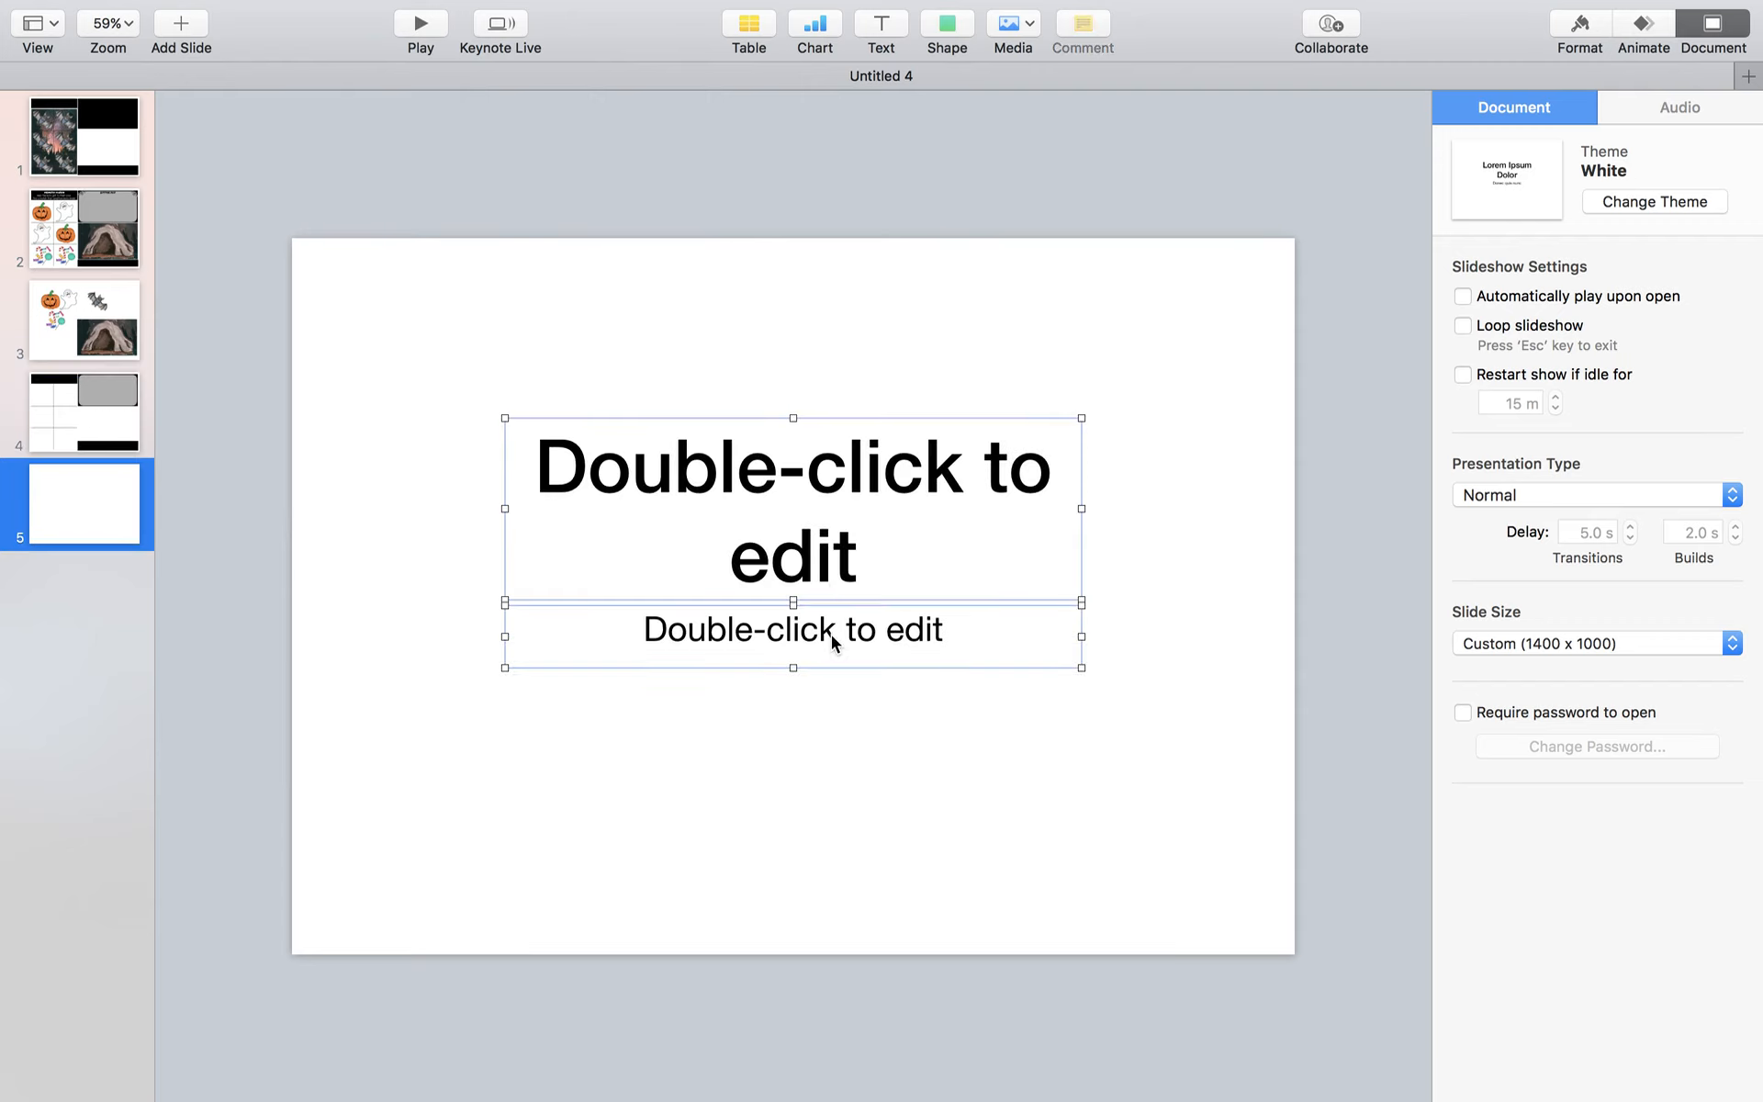
pyautogui.press('Delete')
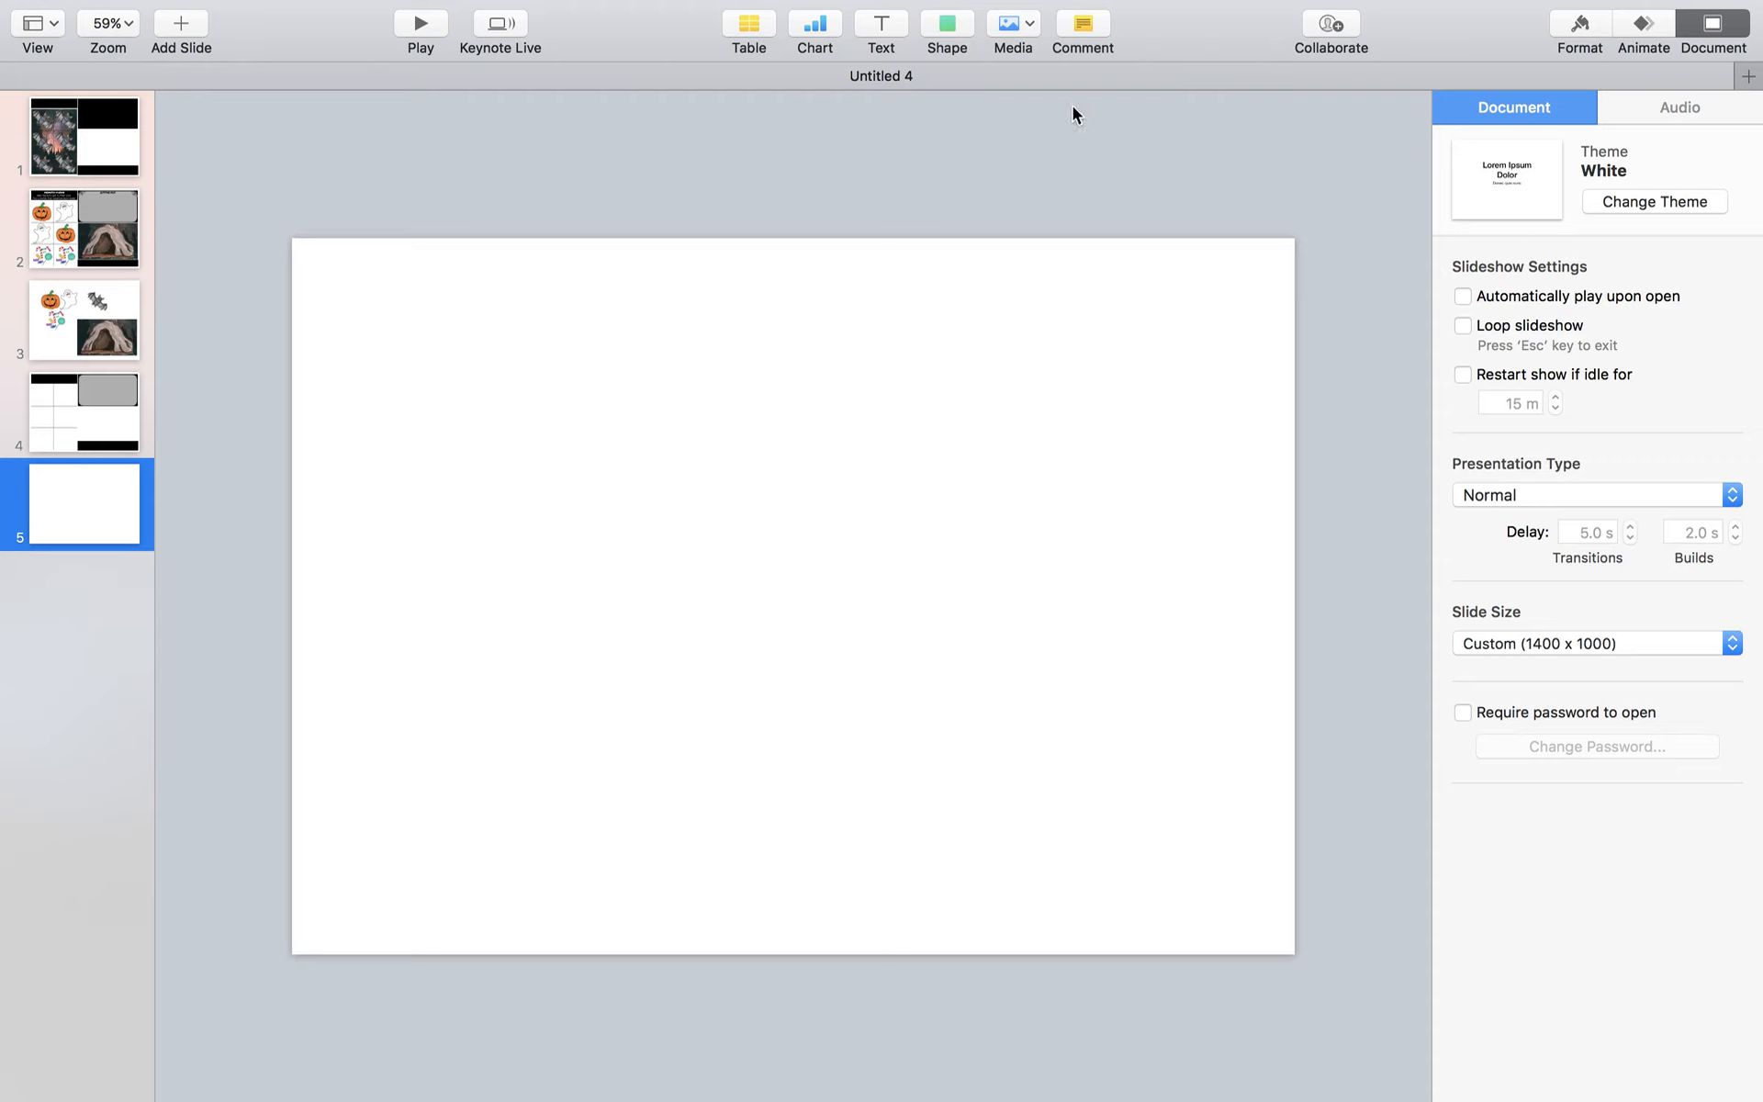
# Insert a square and stretch it into a wide banner in the upper-left corner of the slide
pyautogui.click(946, 24)
pyautogui.click(942, 215)
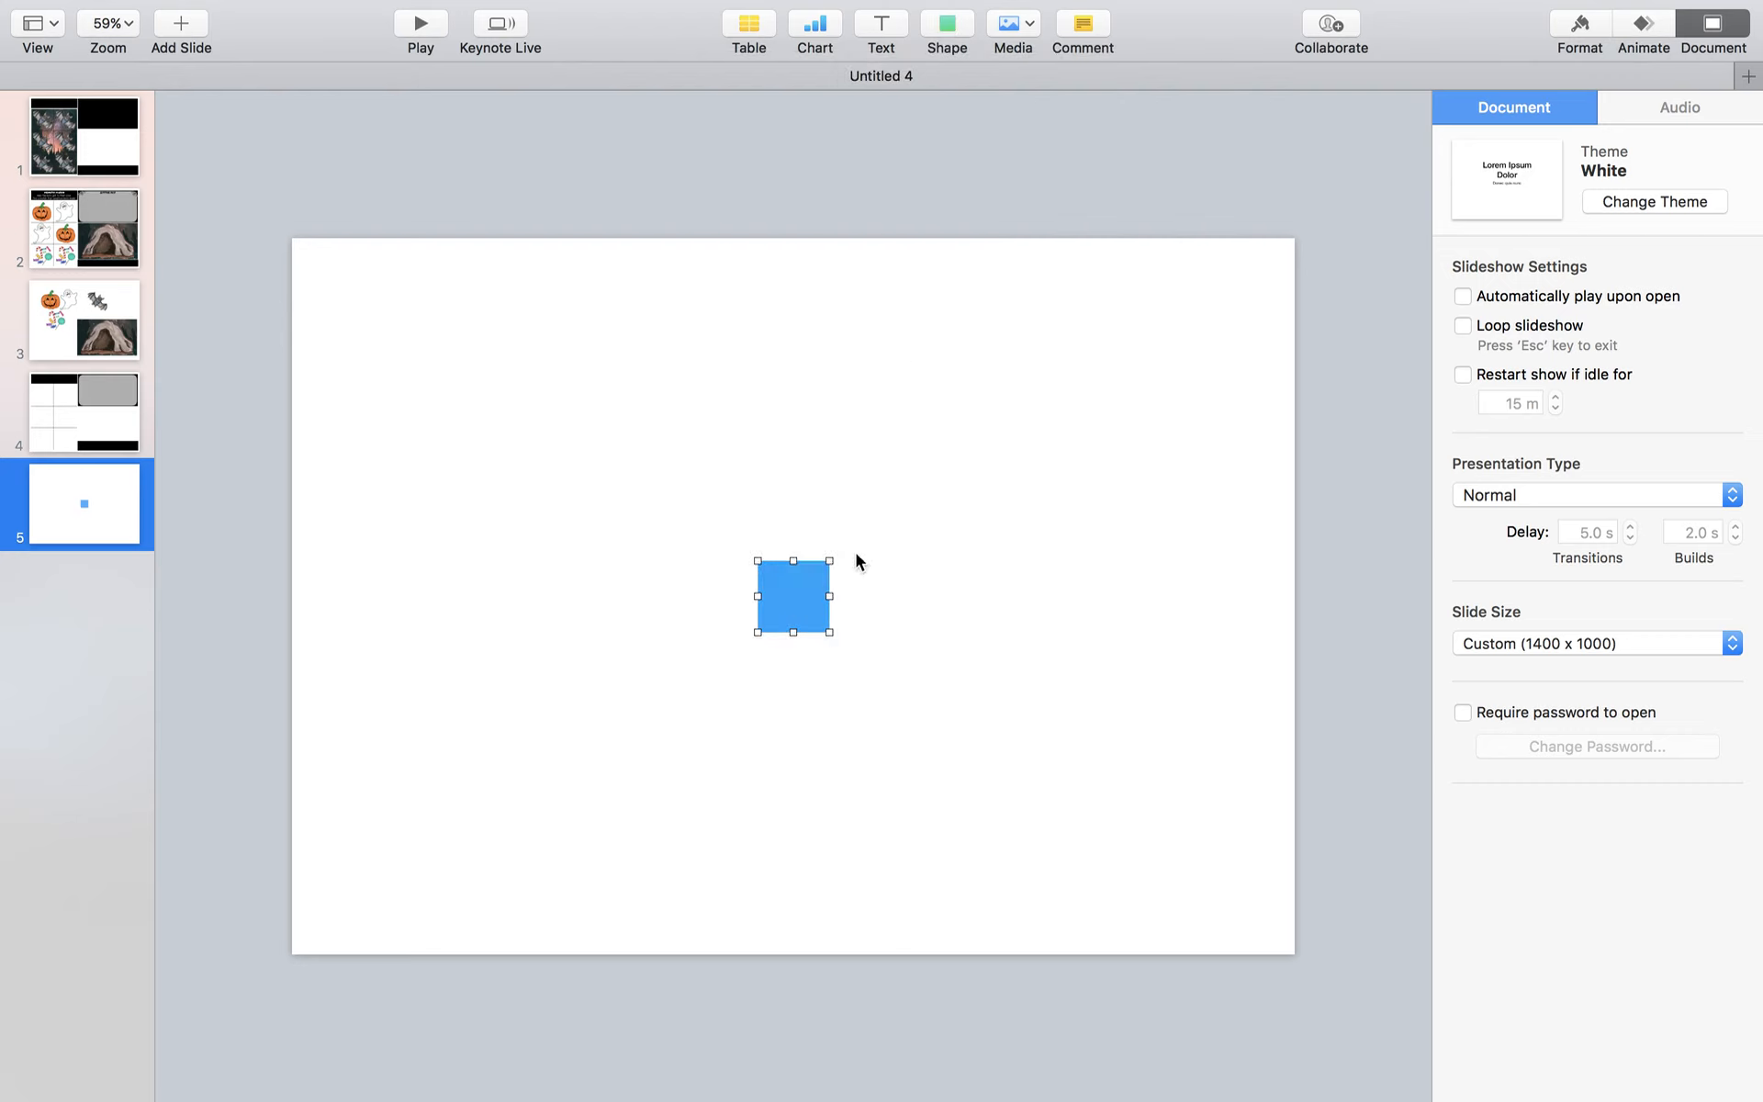
pyautogui.click(802, 577)
pyautogui.moveTo(802, 577); pyautogui.dragTo(734, 366)
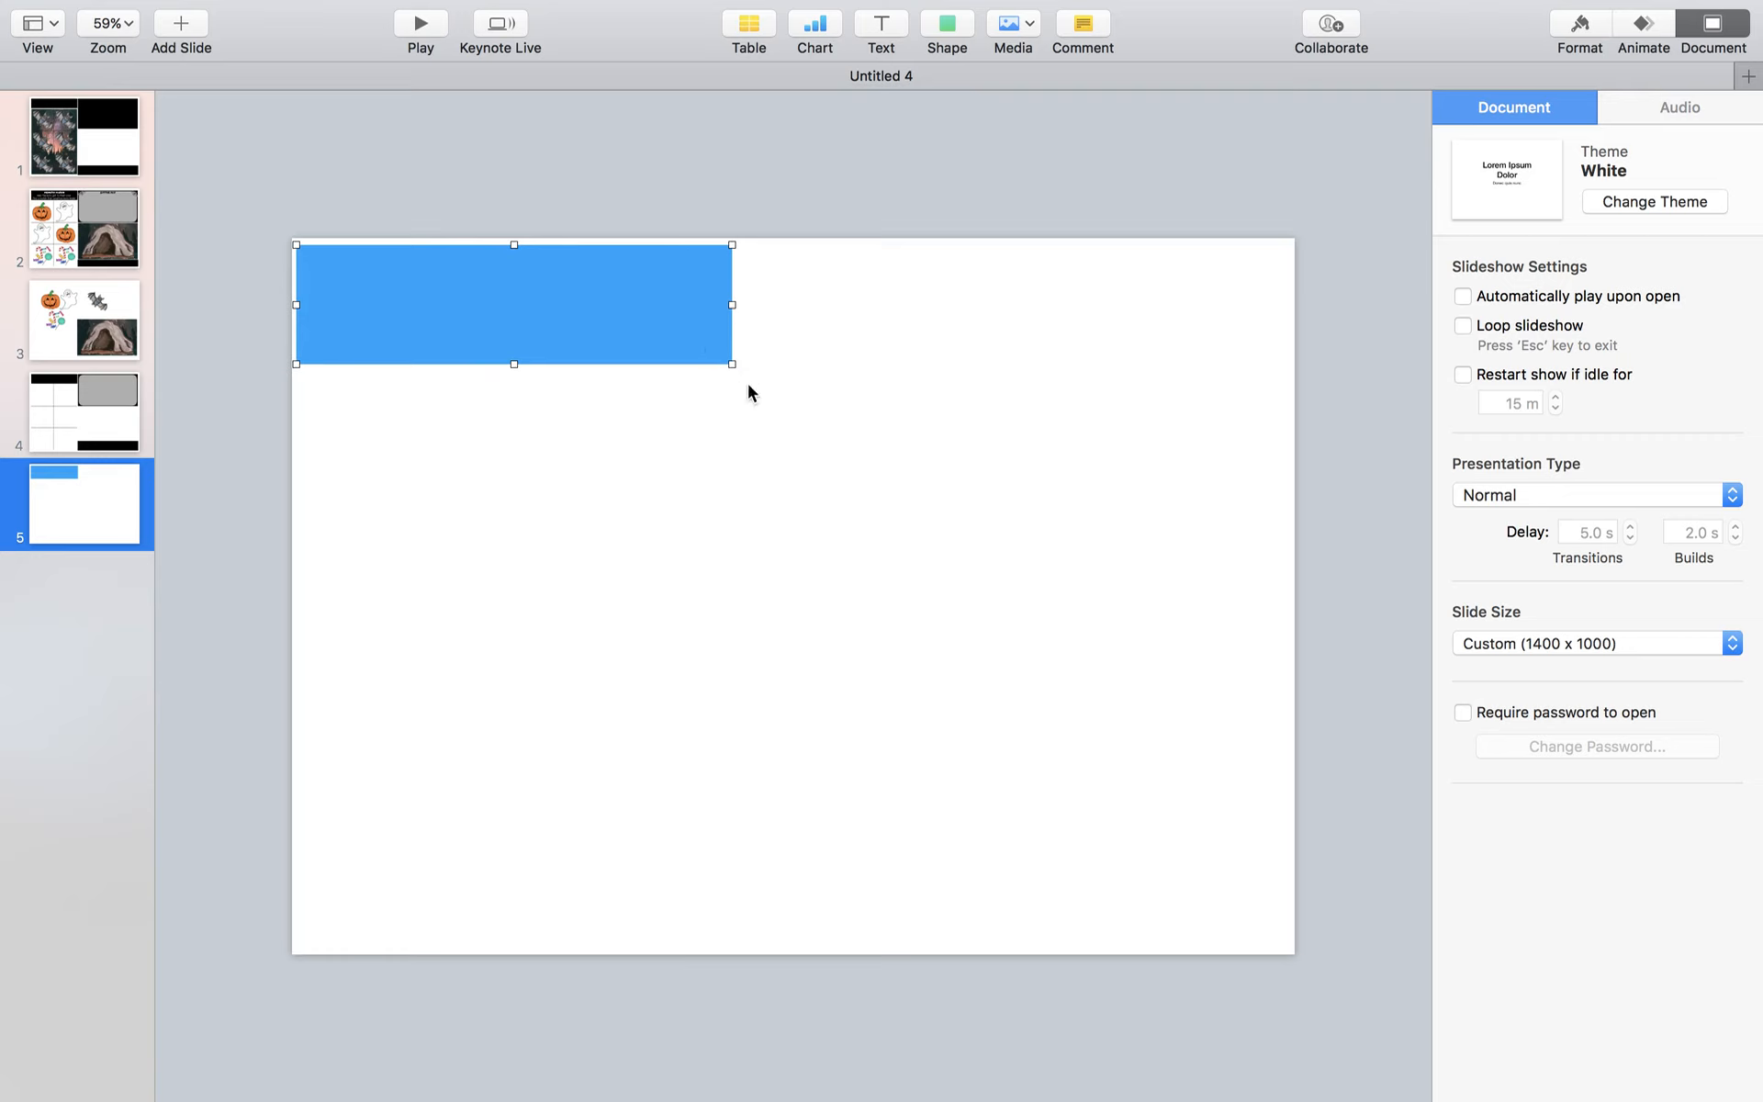
# Duplicate the banner, place the copy directly to its right, and widen it to near the slide's right edge
pyautogui.click(692, 326)
pyautogui.click(632, 390)
pyautogui.click(618, 335)
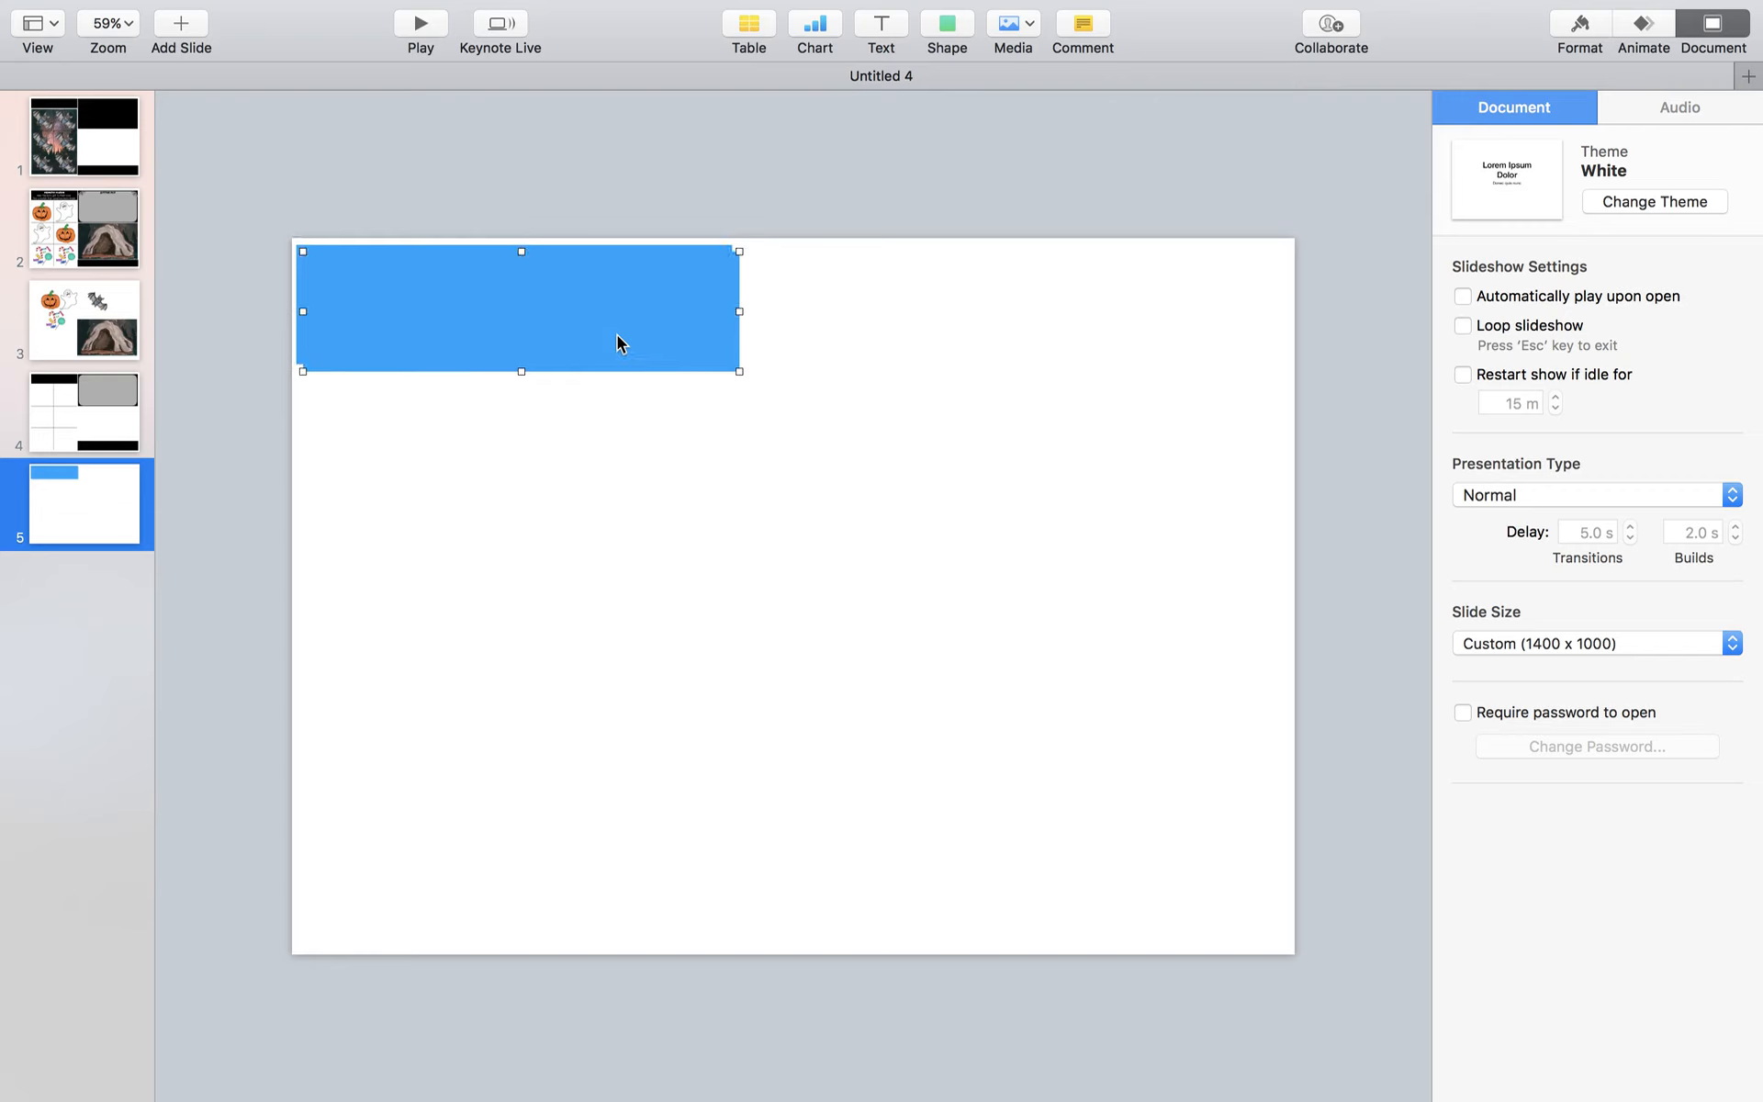
pyautogui.moveTo(617, 334); pyautogui.dragTo(1051, 335)
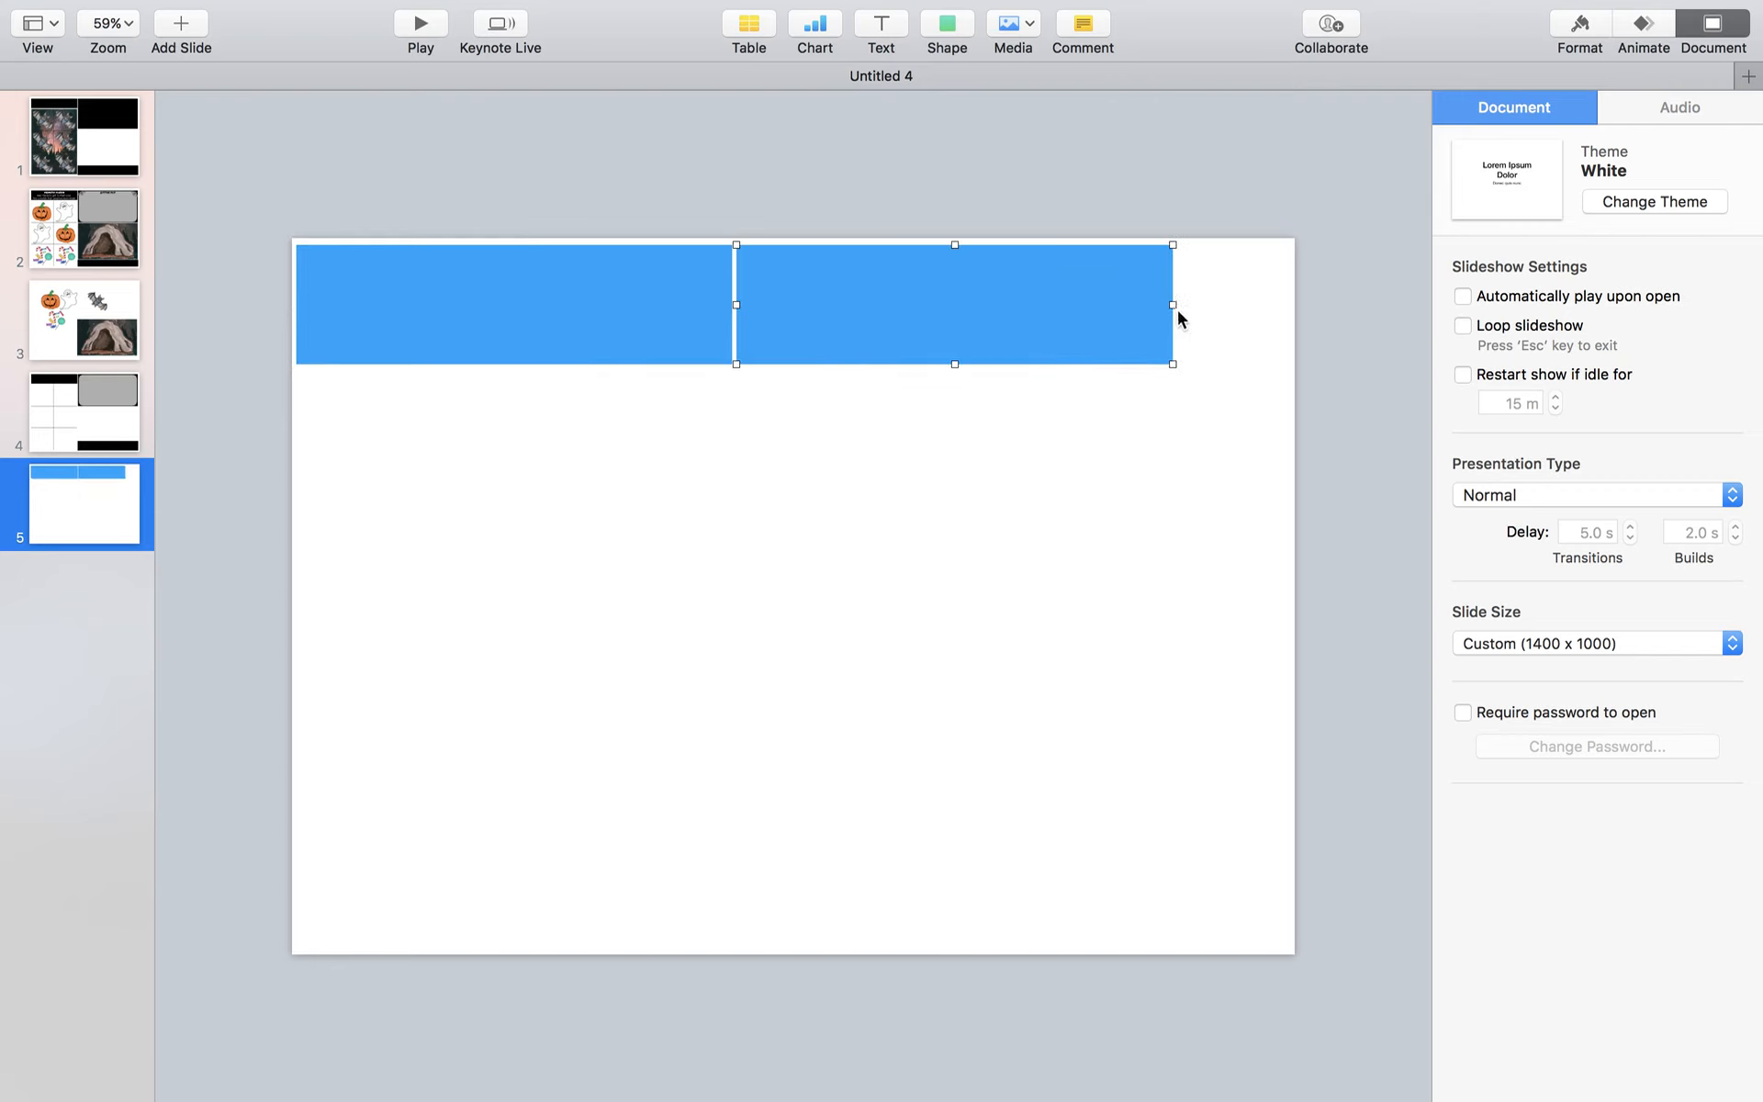
pyautogui.moveTo(1174, 304); pyautogui.dragTo(1289, 303)
# Make the upper-right rectangle taller and place a matching-width copy as a thinner strip along the slide's lower-right edge
pyautogui.moveTo(1013, 366); pyautogui.dragTo(1000, 891)
pyautogui.moveTo(1012, 676); pyautogui.dragTo(1016, 868)
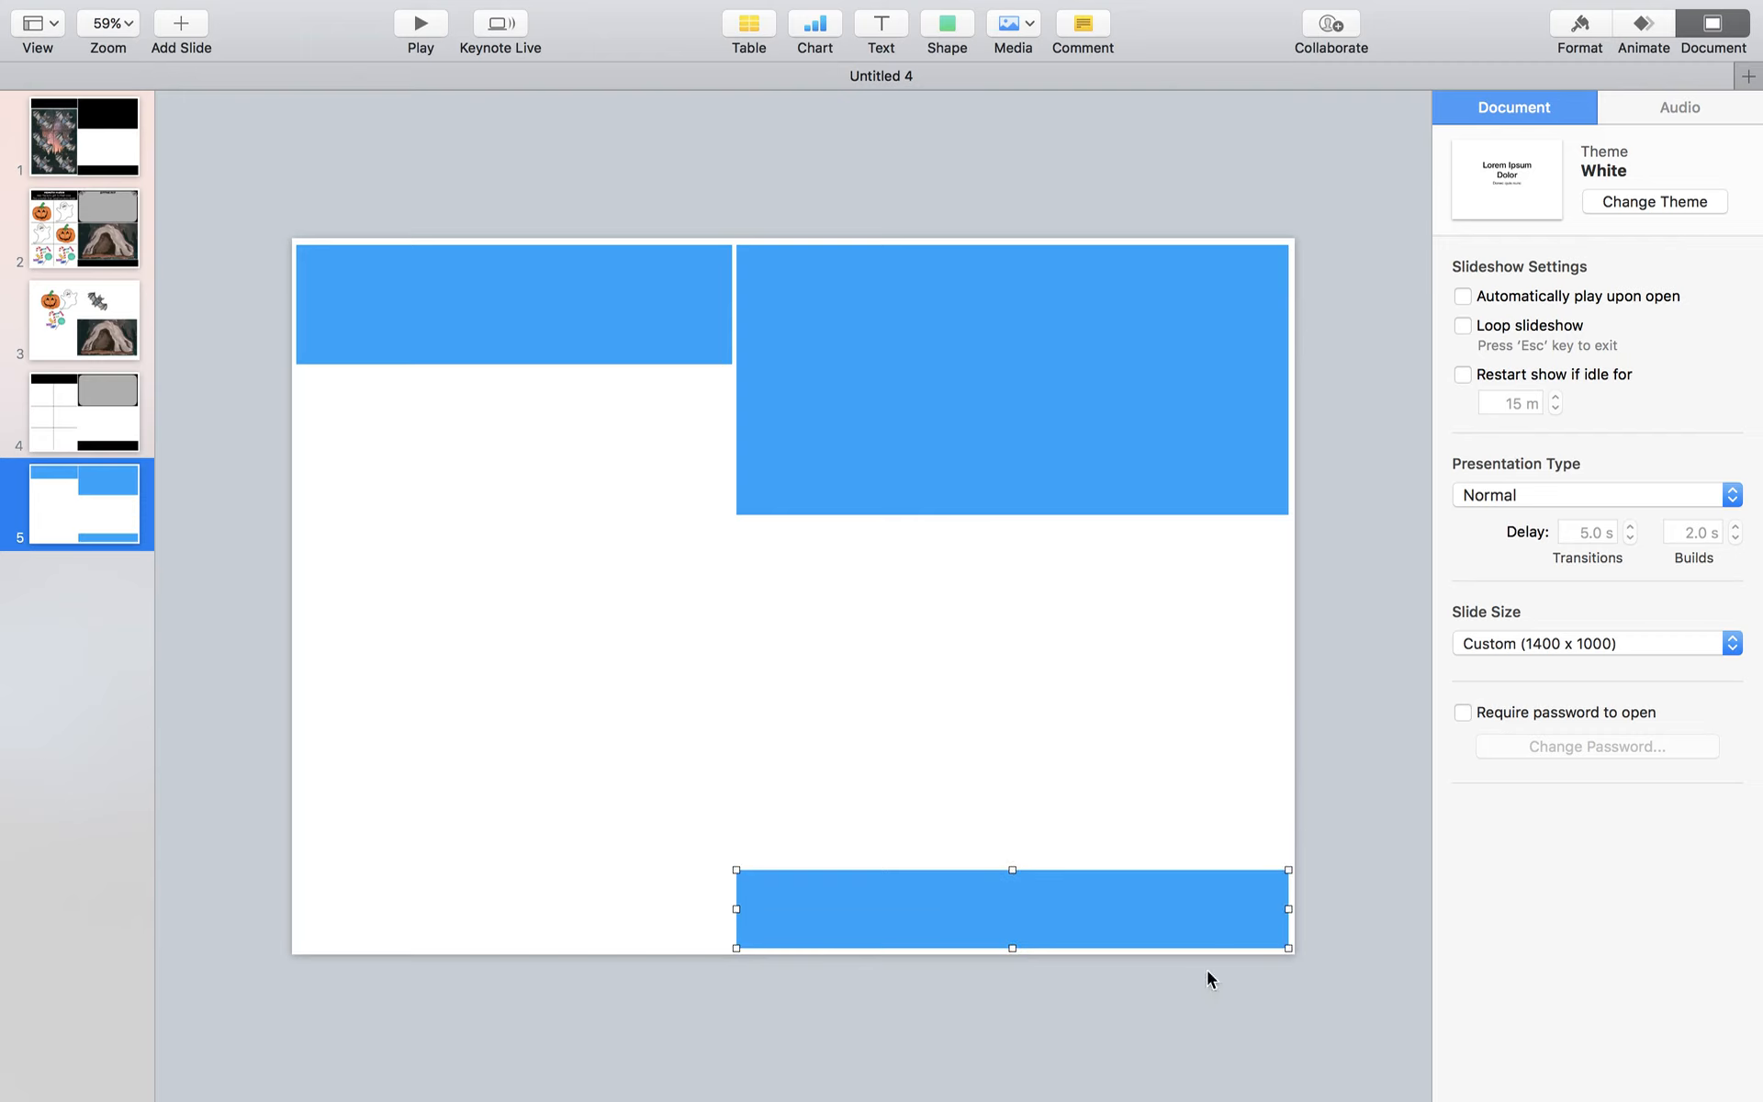
pyautogui.click(1126, 493)
pyautogui.click(1090, 442)
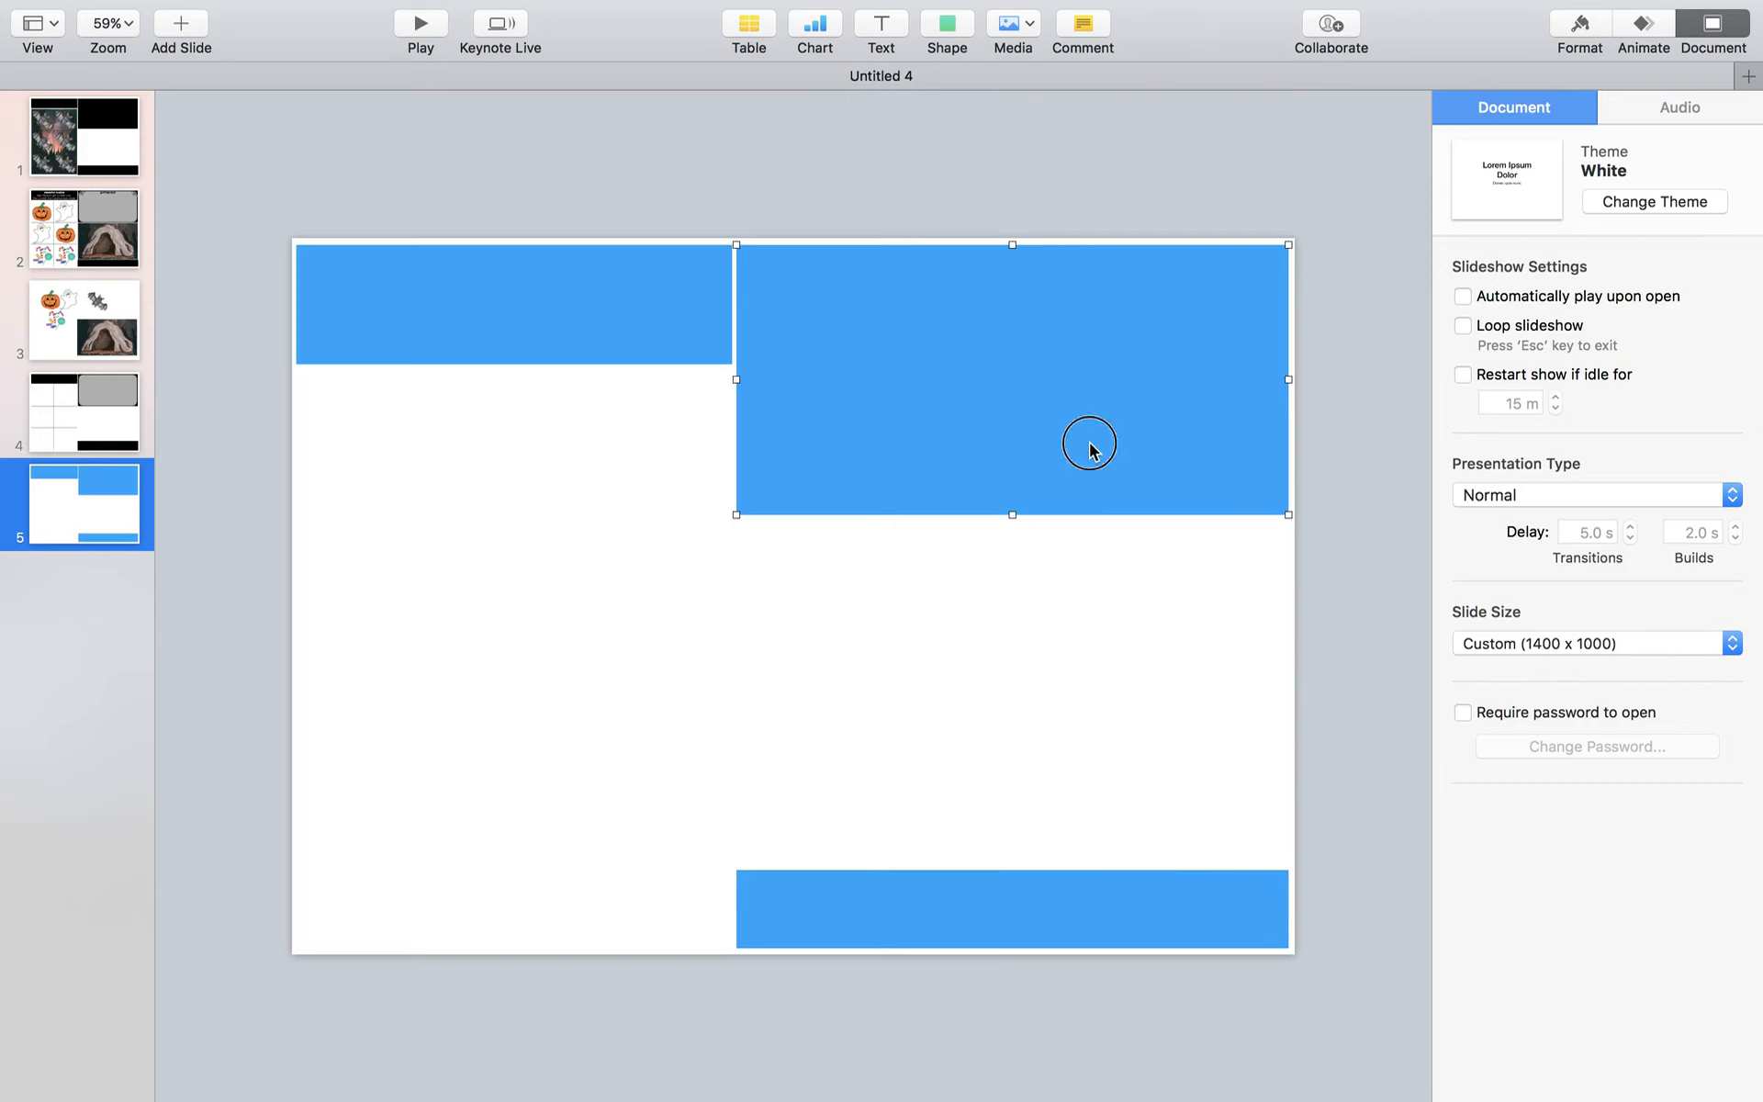
pyautogui.click(1044, 650)
# Insert a plain table without headers and reduce it to two columns and three rows
pyautogui.click(747, 78)
pyautogui.click(731, 160)
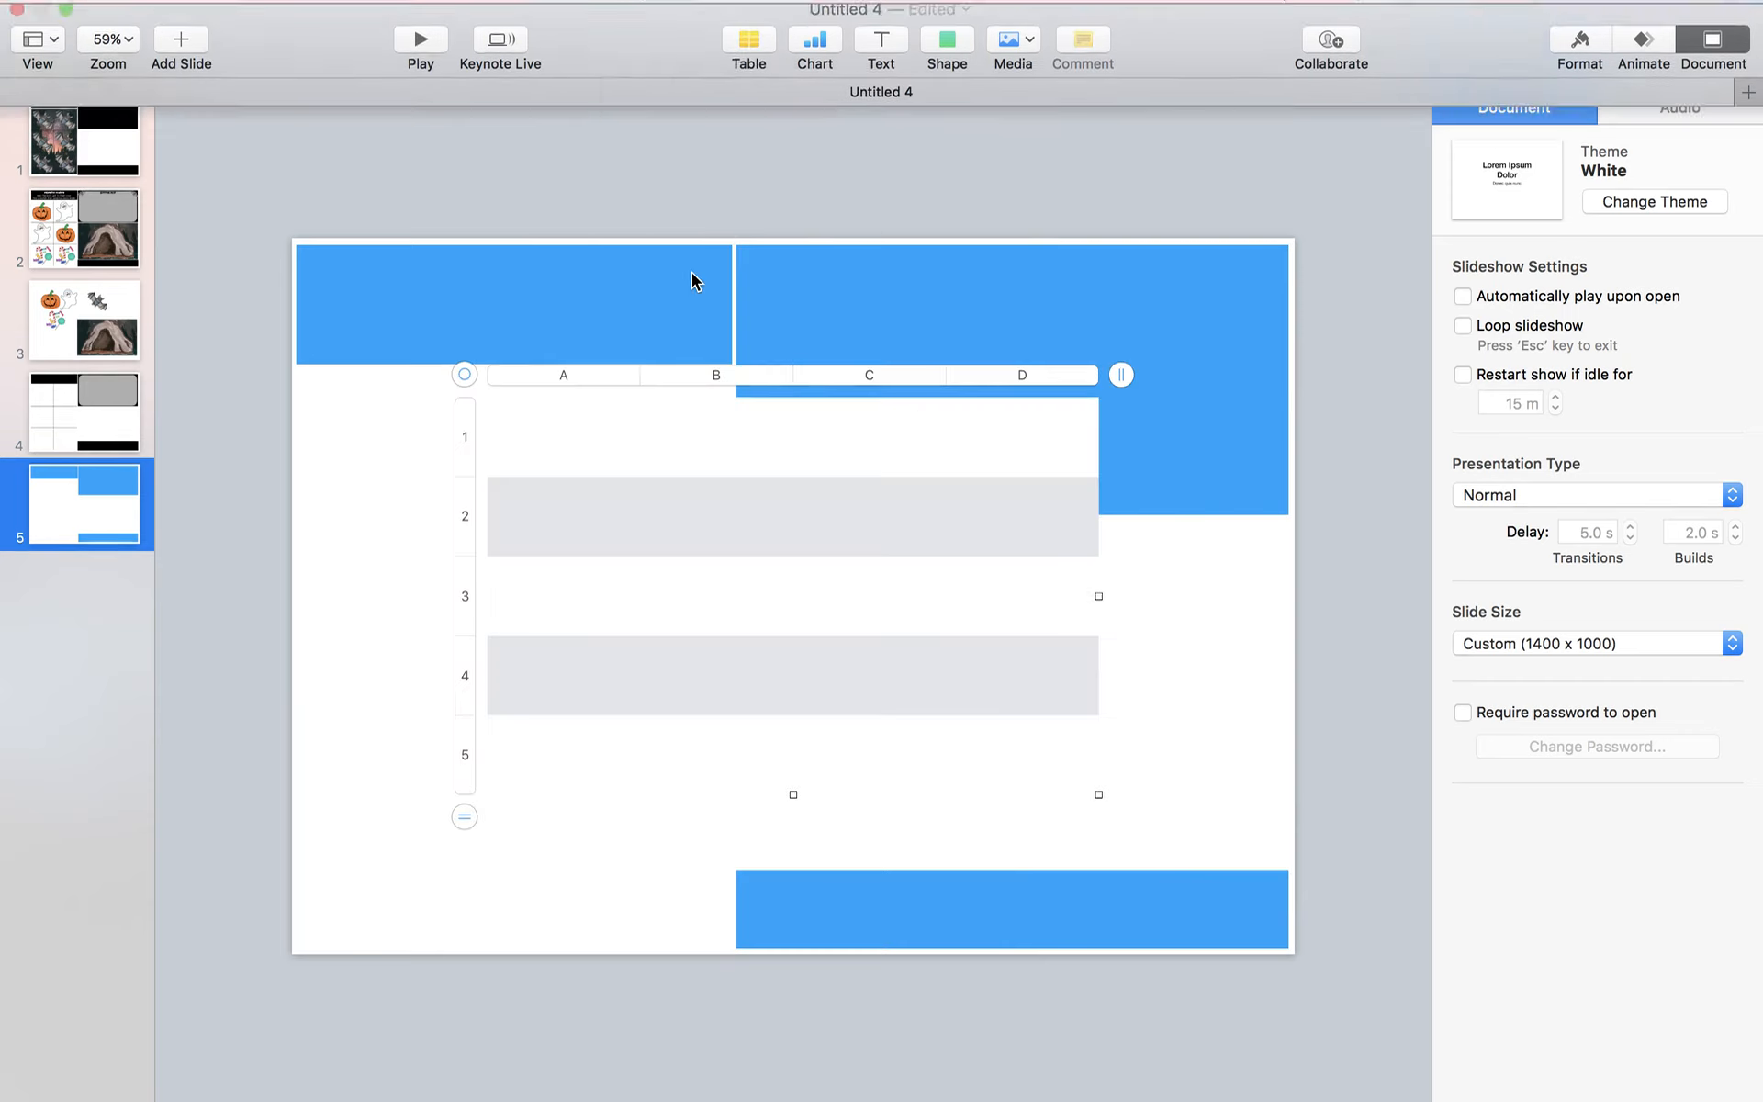
pyautogui.click(1119, 375)
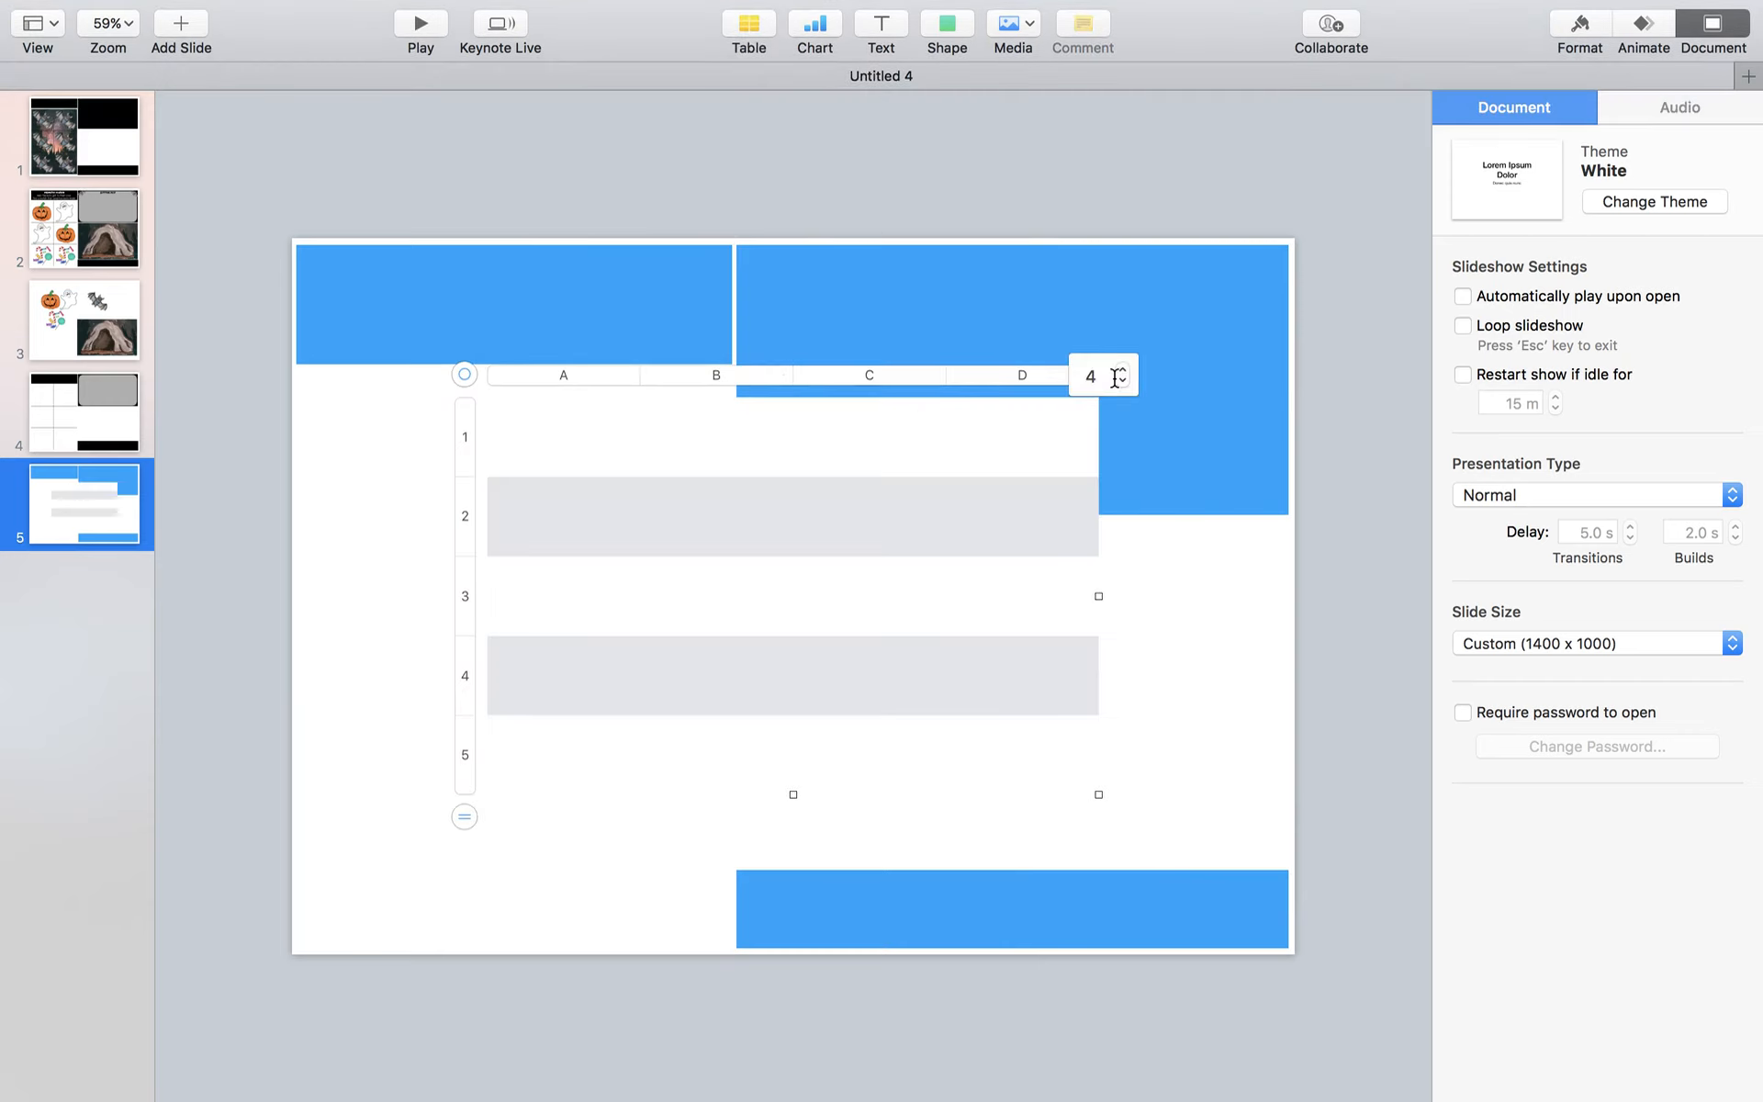
pyautogui.click(1122, 381)
pyautogui.click(1122, 381)
pyautogui.click(464, 816)
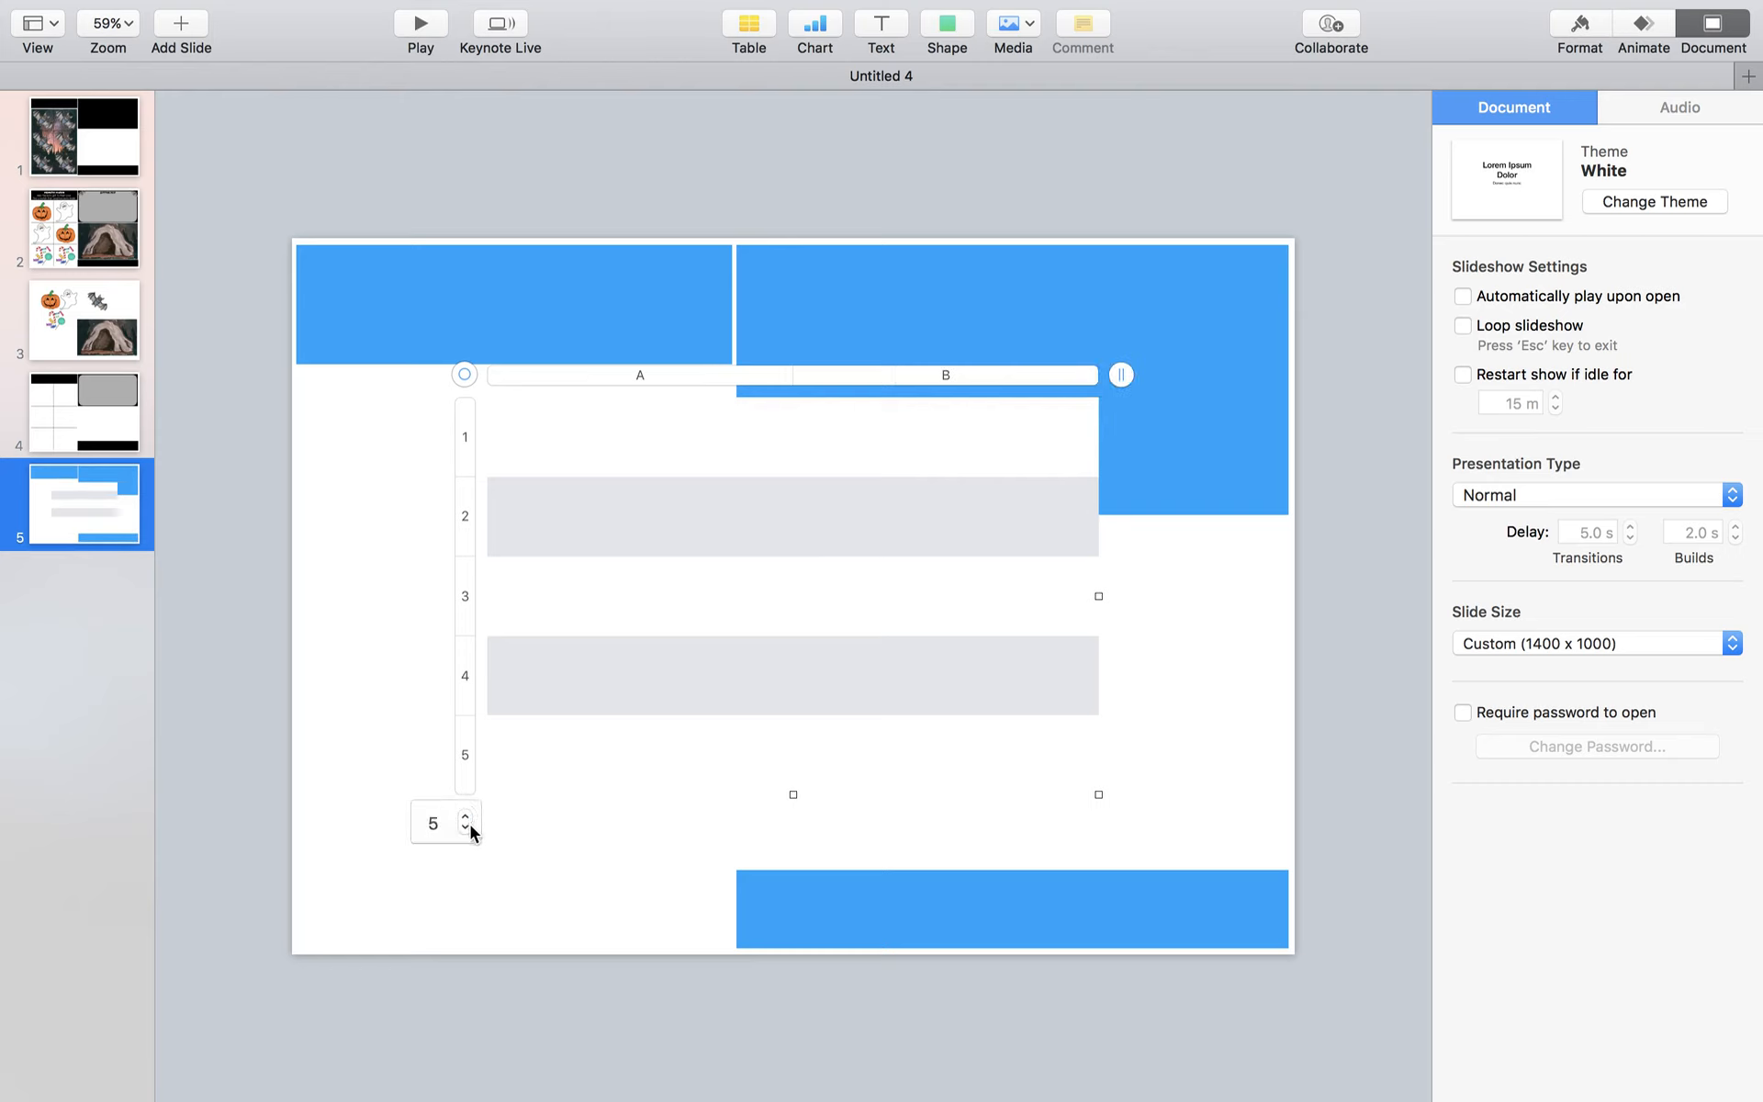
pyautogui.click(466, 828)
pyautogui.click(466, 828)
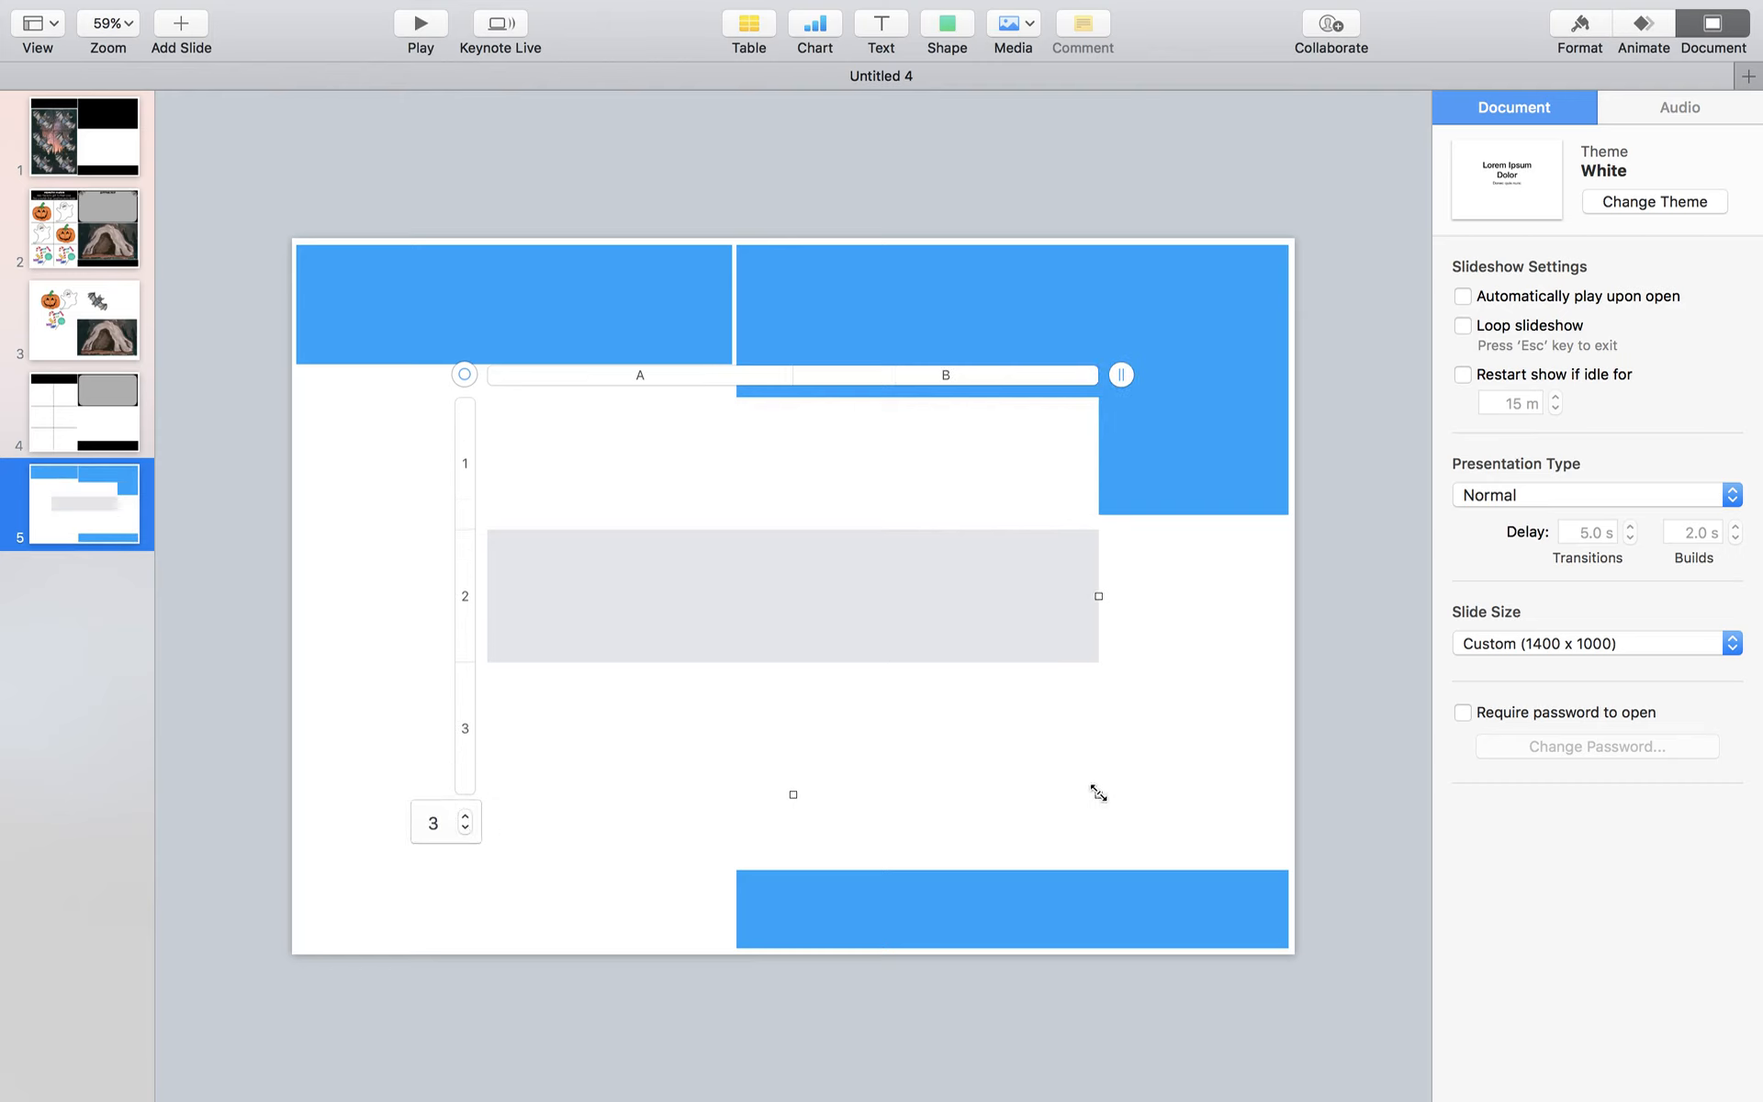
# Resize the table to about 587 × 801 pt and fit it below the upper-left banner
pyautogui.moveTo(1099, 794); pyautogui.dragTo(832, 971)
pyautogui.click(641, 749)
pyautogui.moveTo(641, 748); pyautogui.dragTo(459, 722)
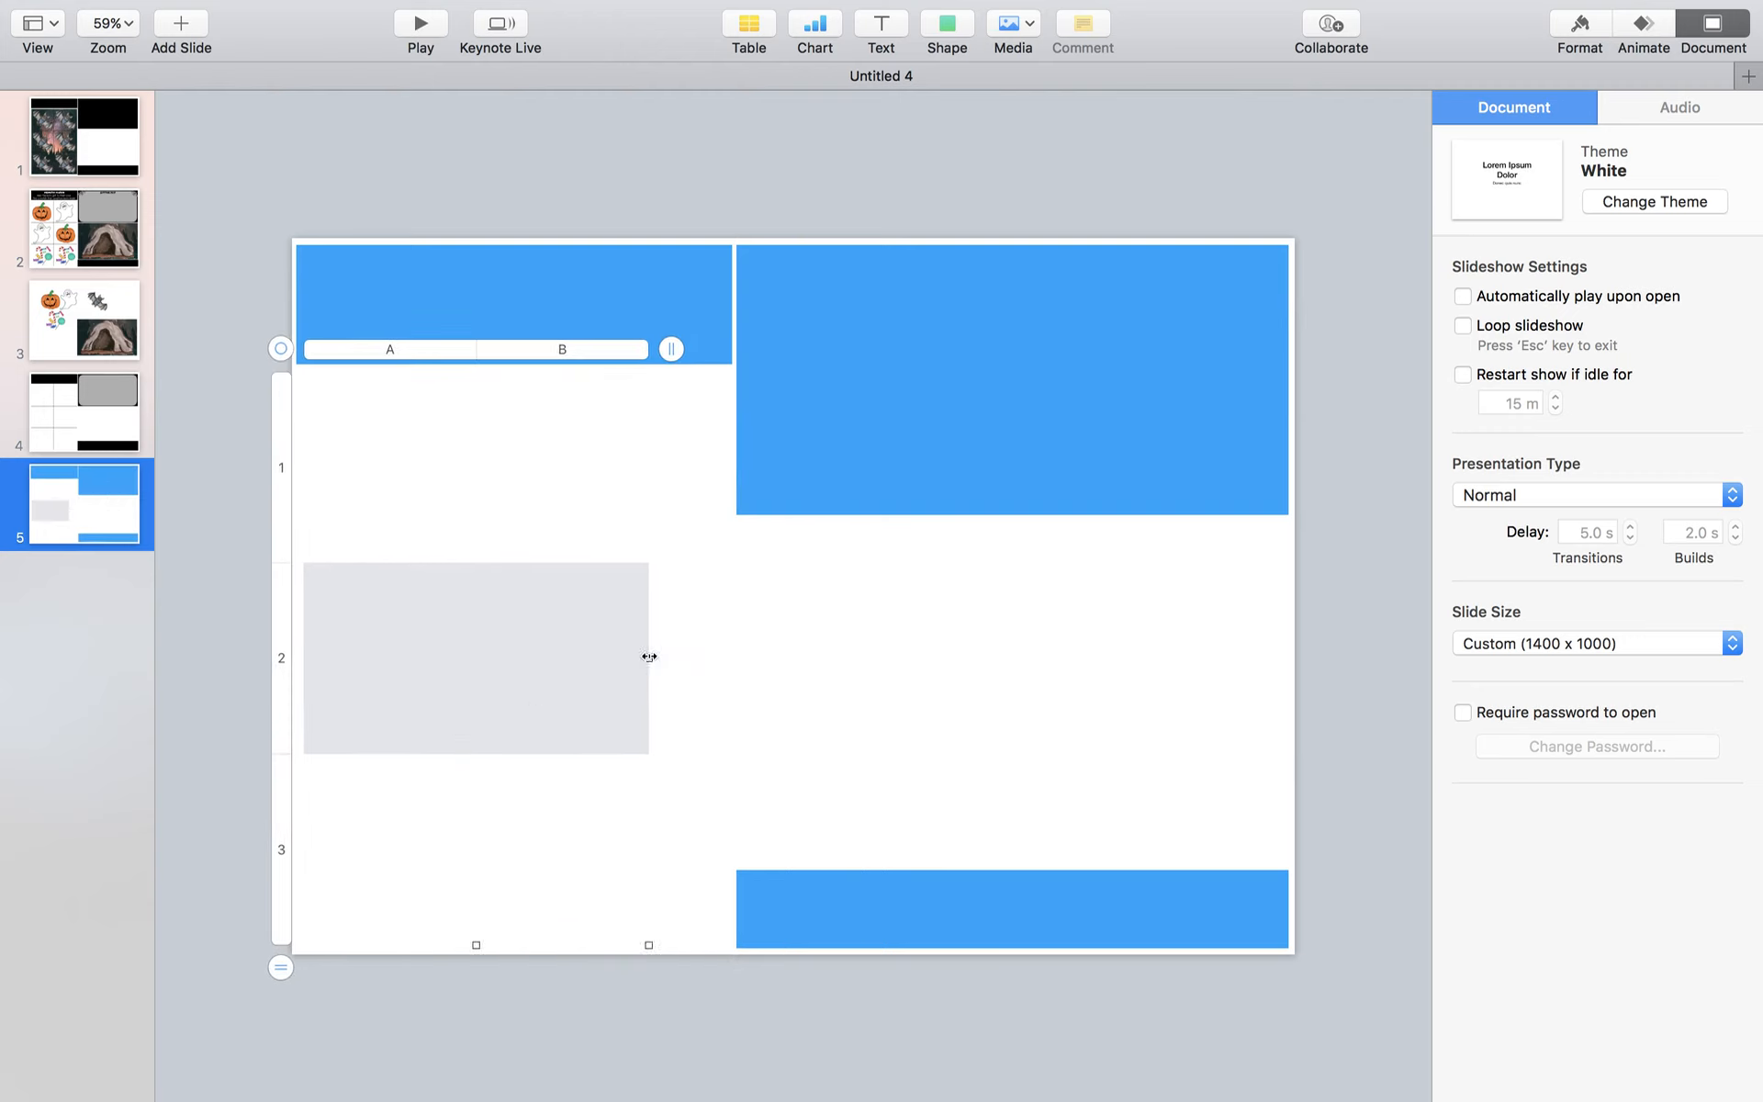
pyautogui.moveTo(650, 657); pyautogui.dragTo(724, 658)
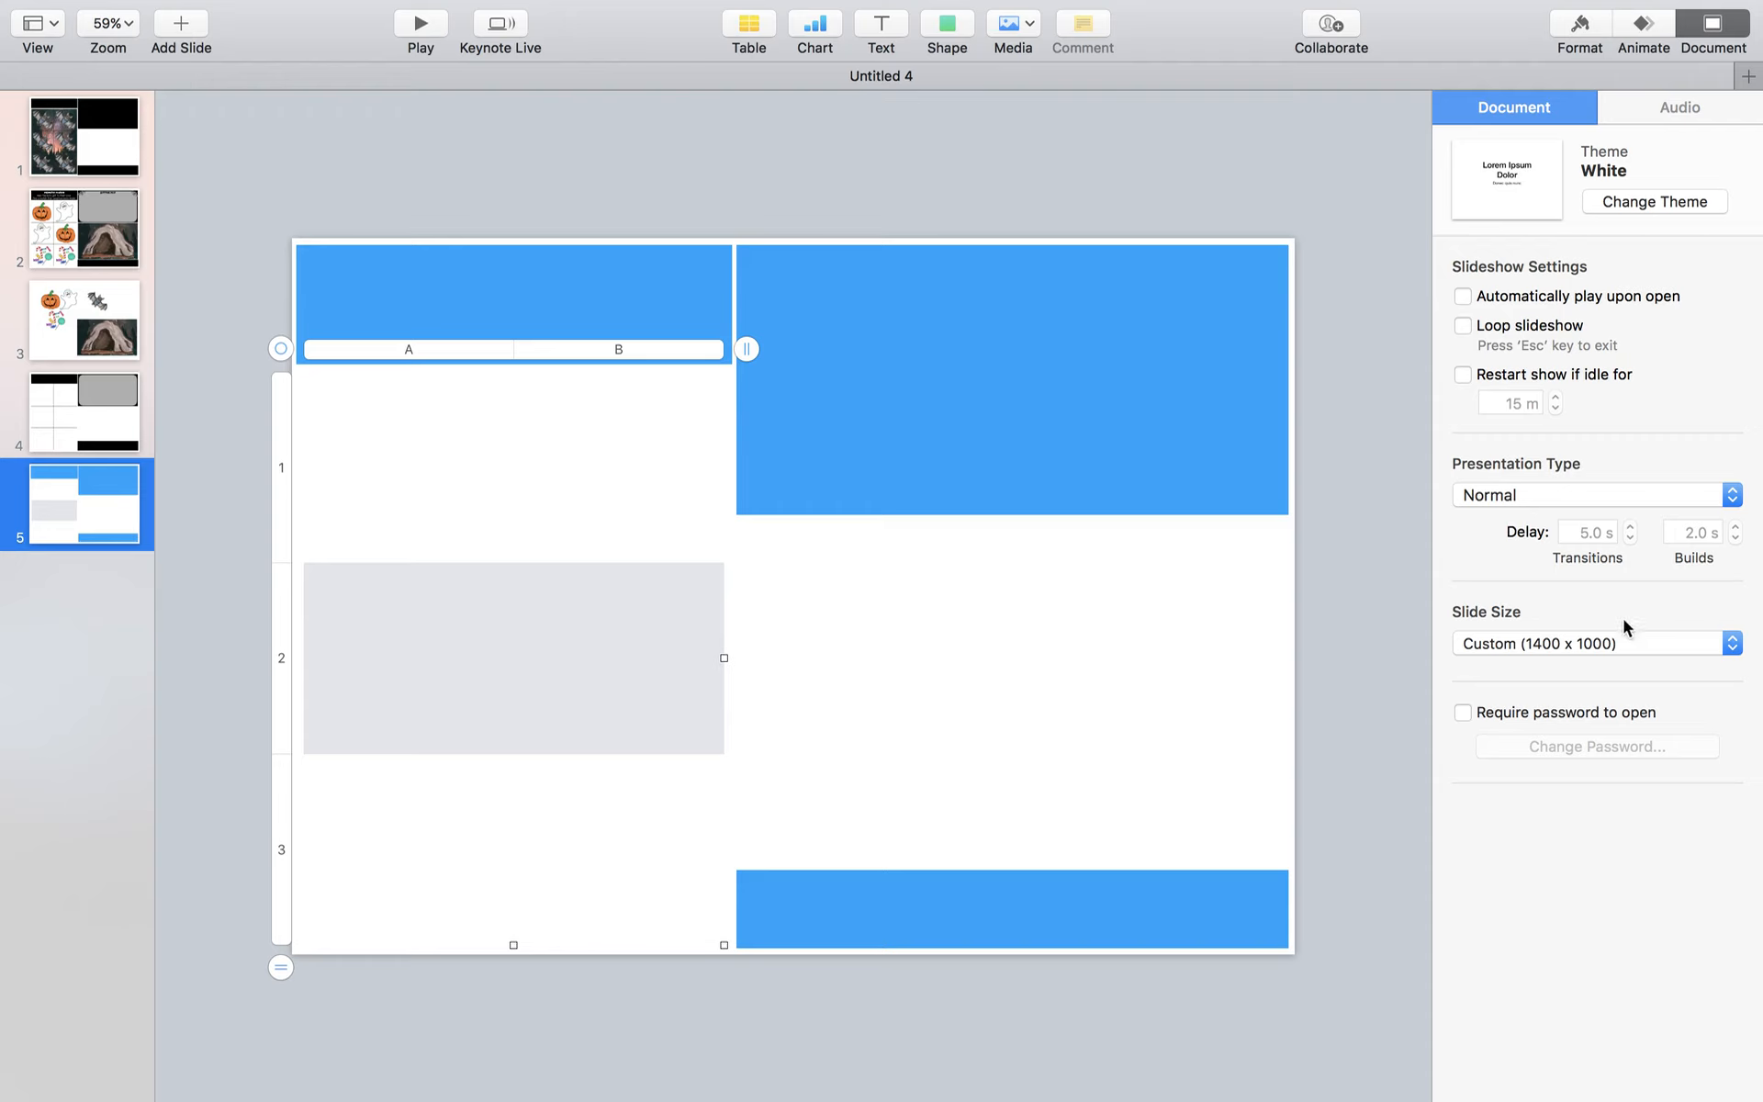
# Turn off the table's alternating row color
pyautogui.click(1579, 23)
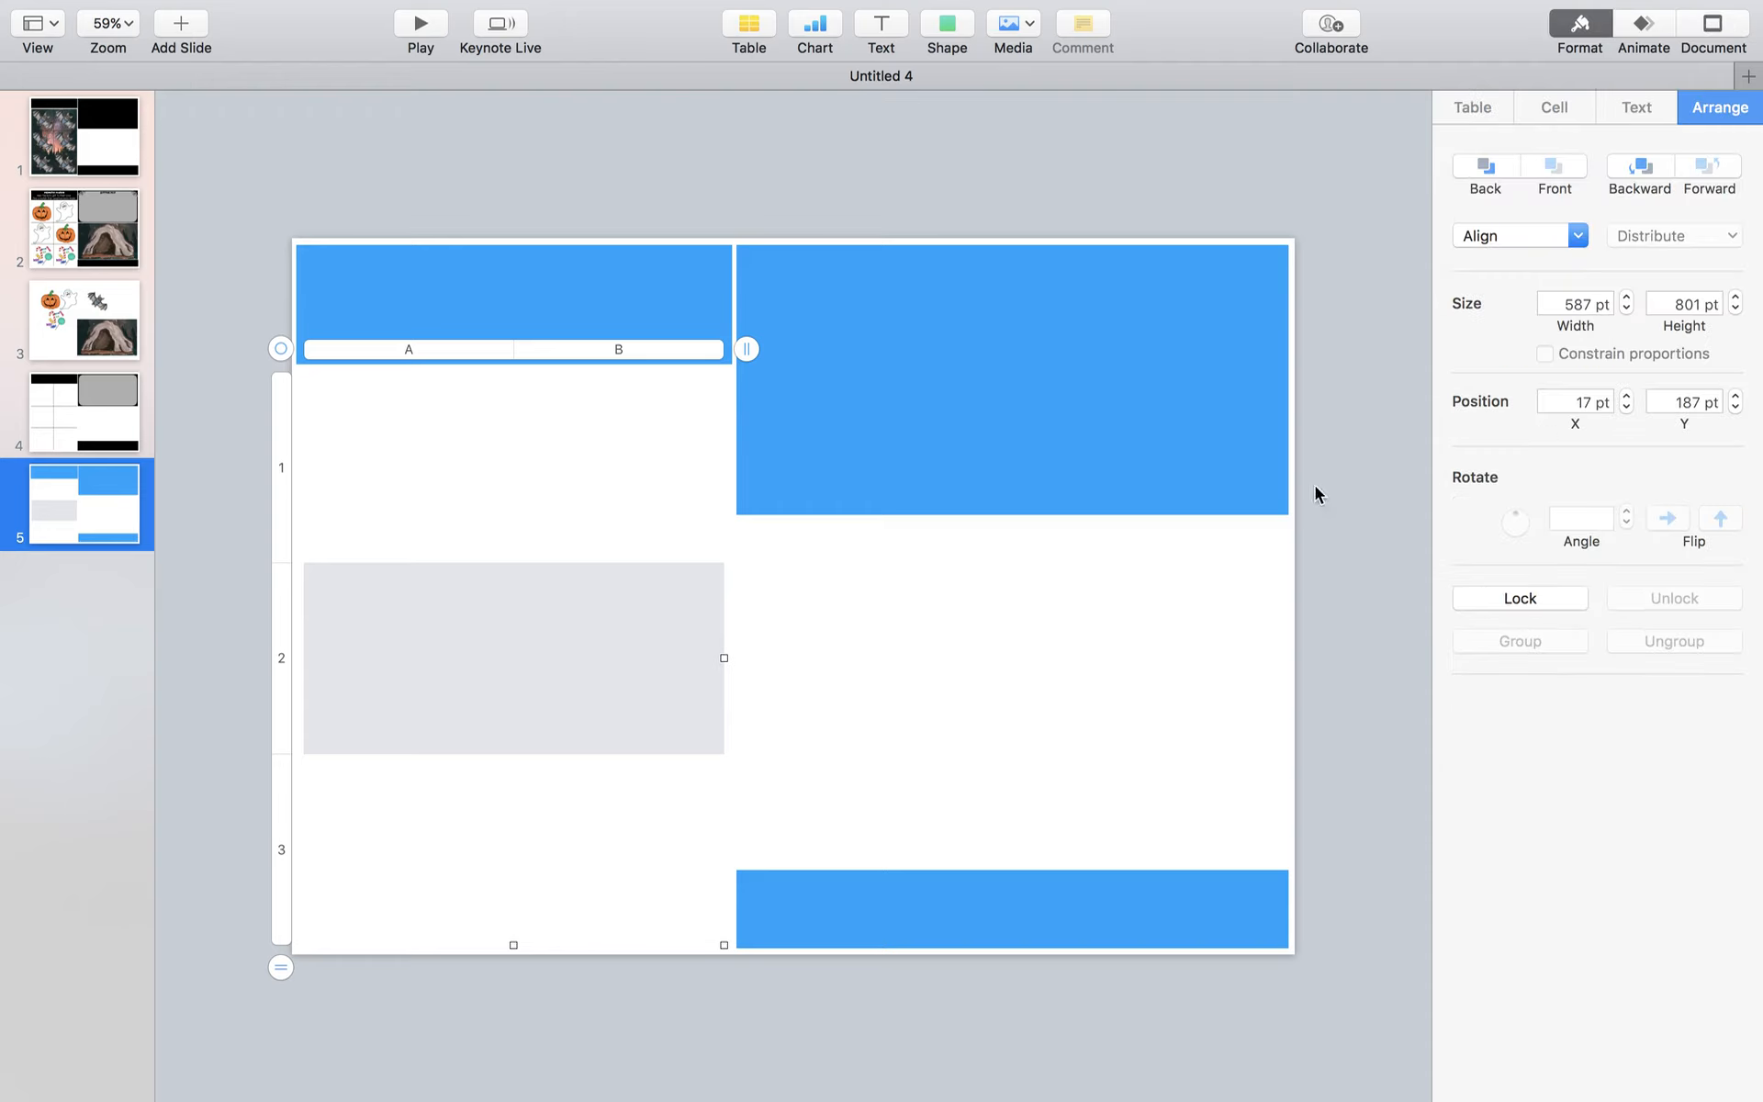
pyautogui.click(850, 772)
pyautogui.click(649, 695)
pyautogui.click(1472, 109)
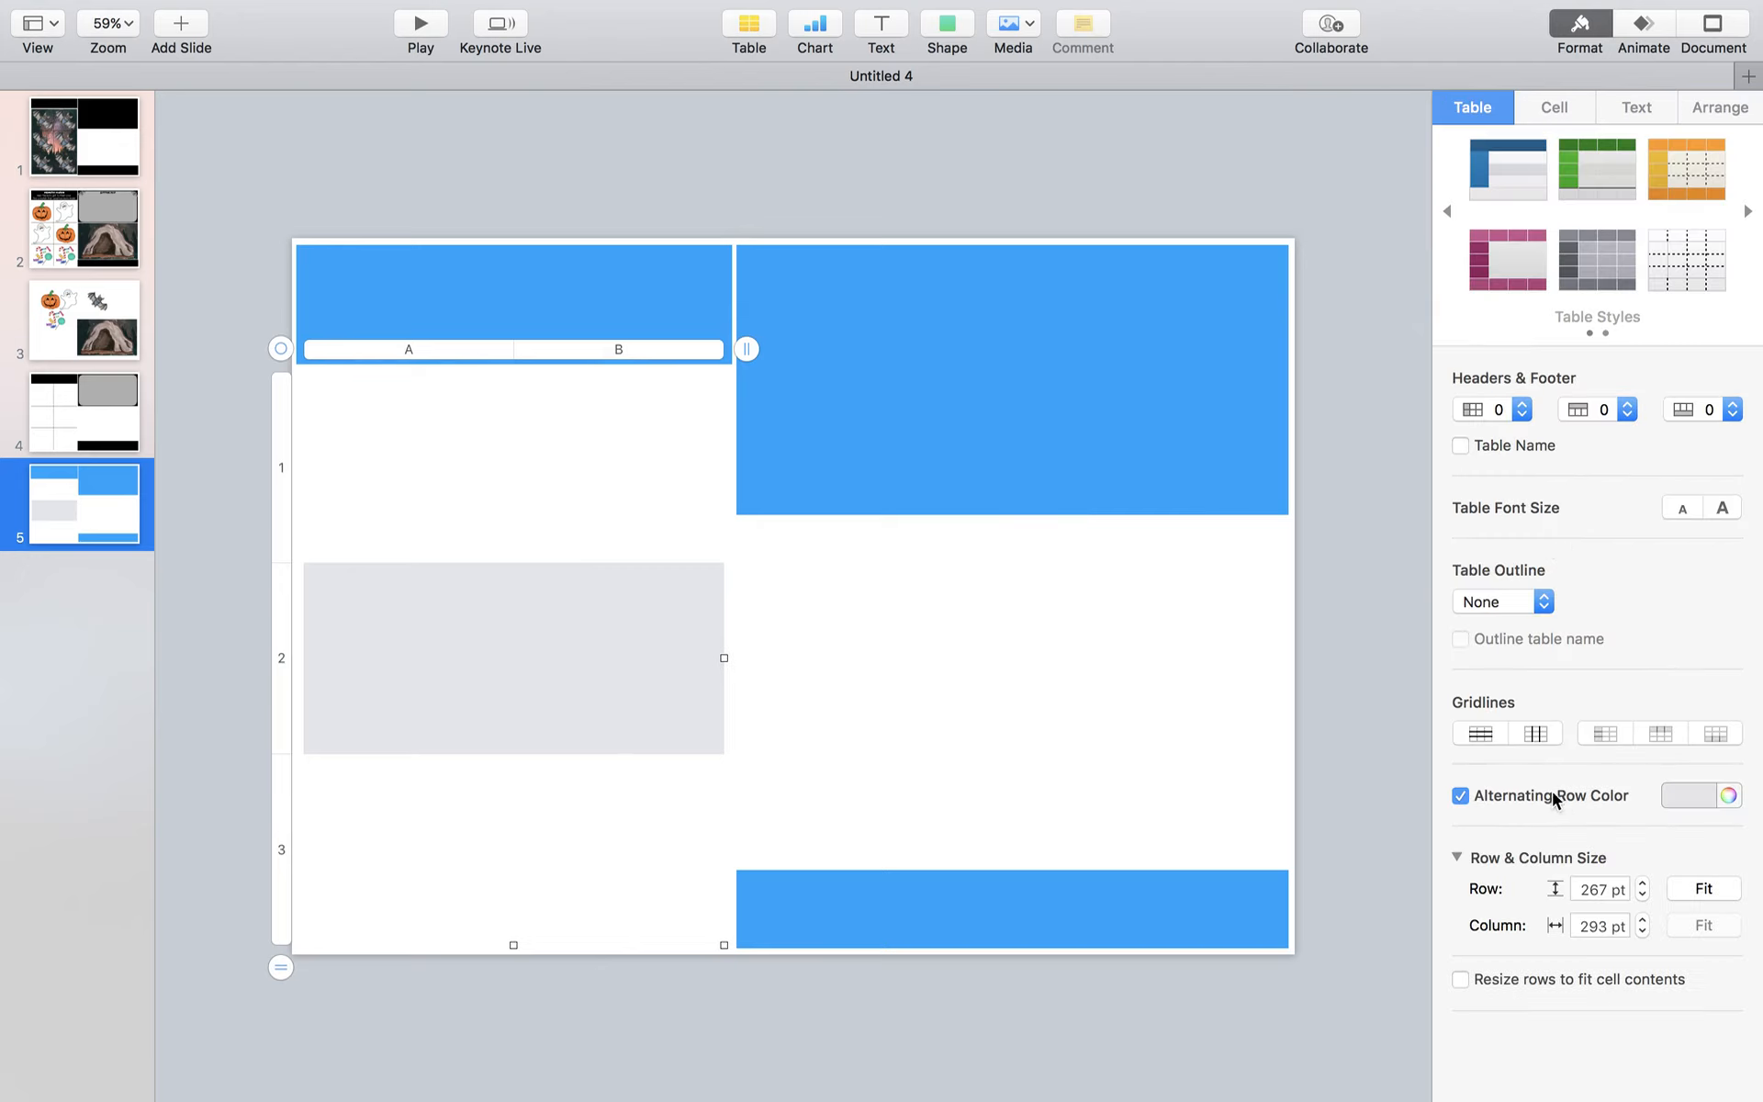
pyautogui.click(1460, 796)
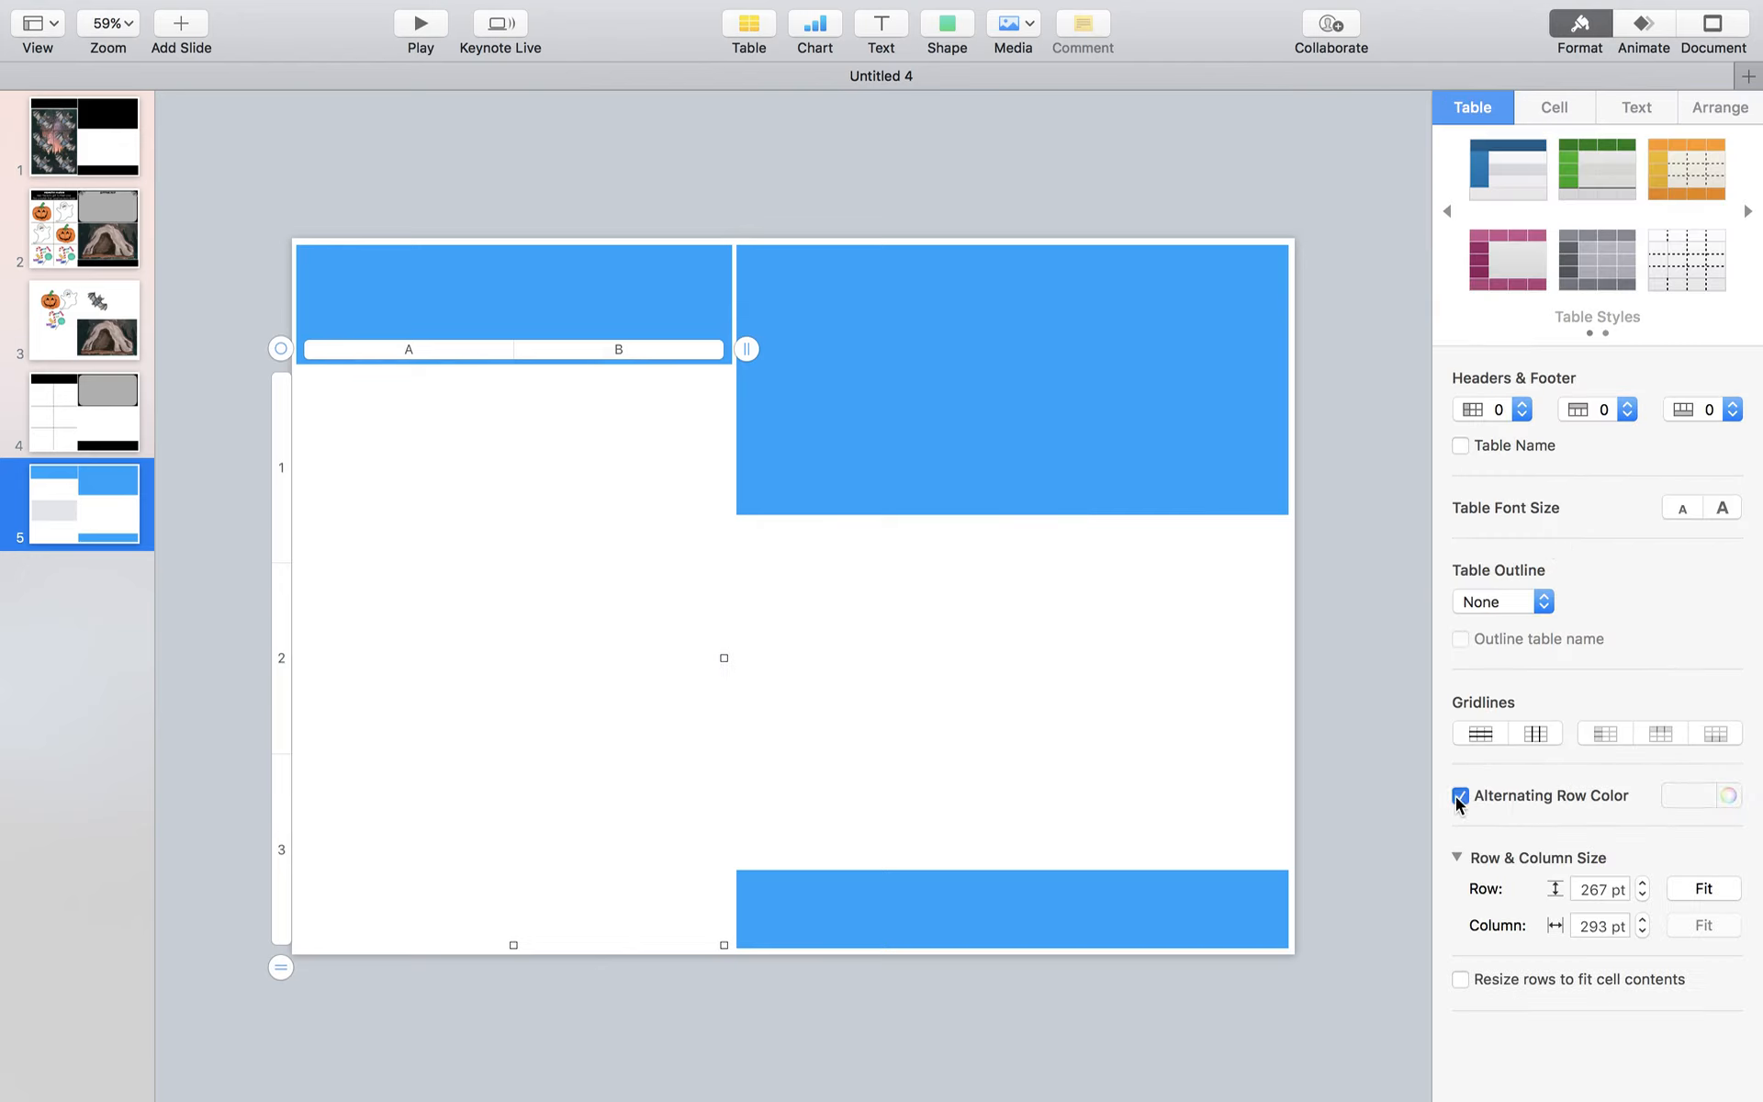
# Give the table's inside borders a solid black line and increase their thickness
pyautogui.click(1551, 110)
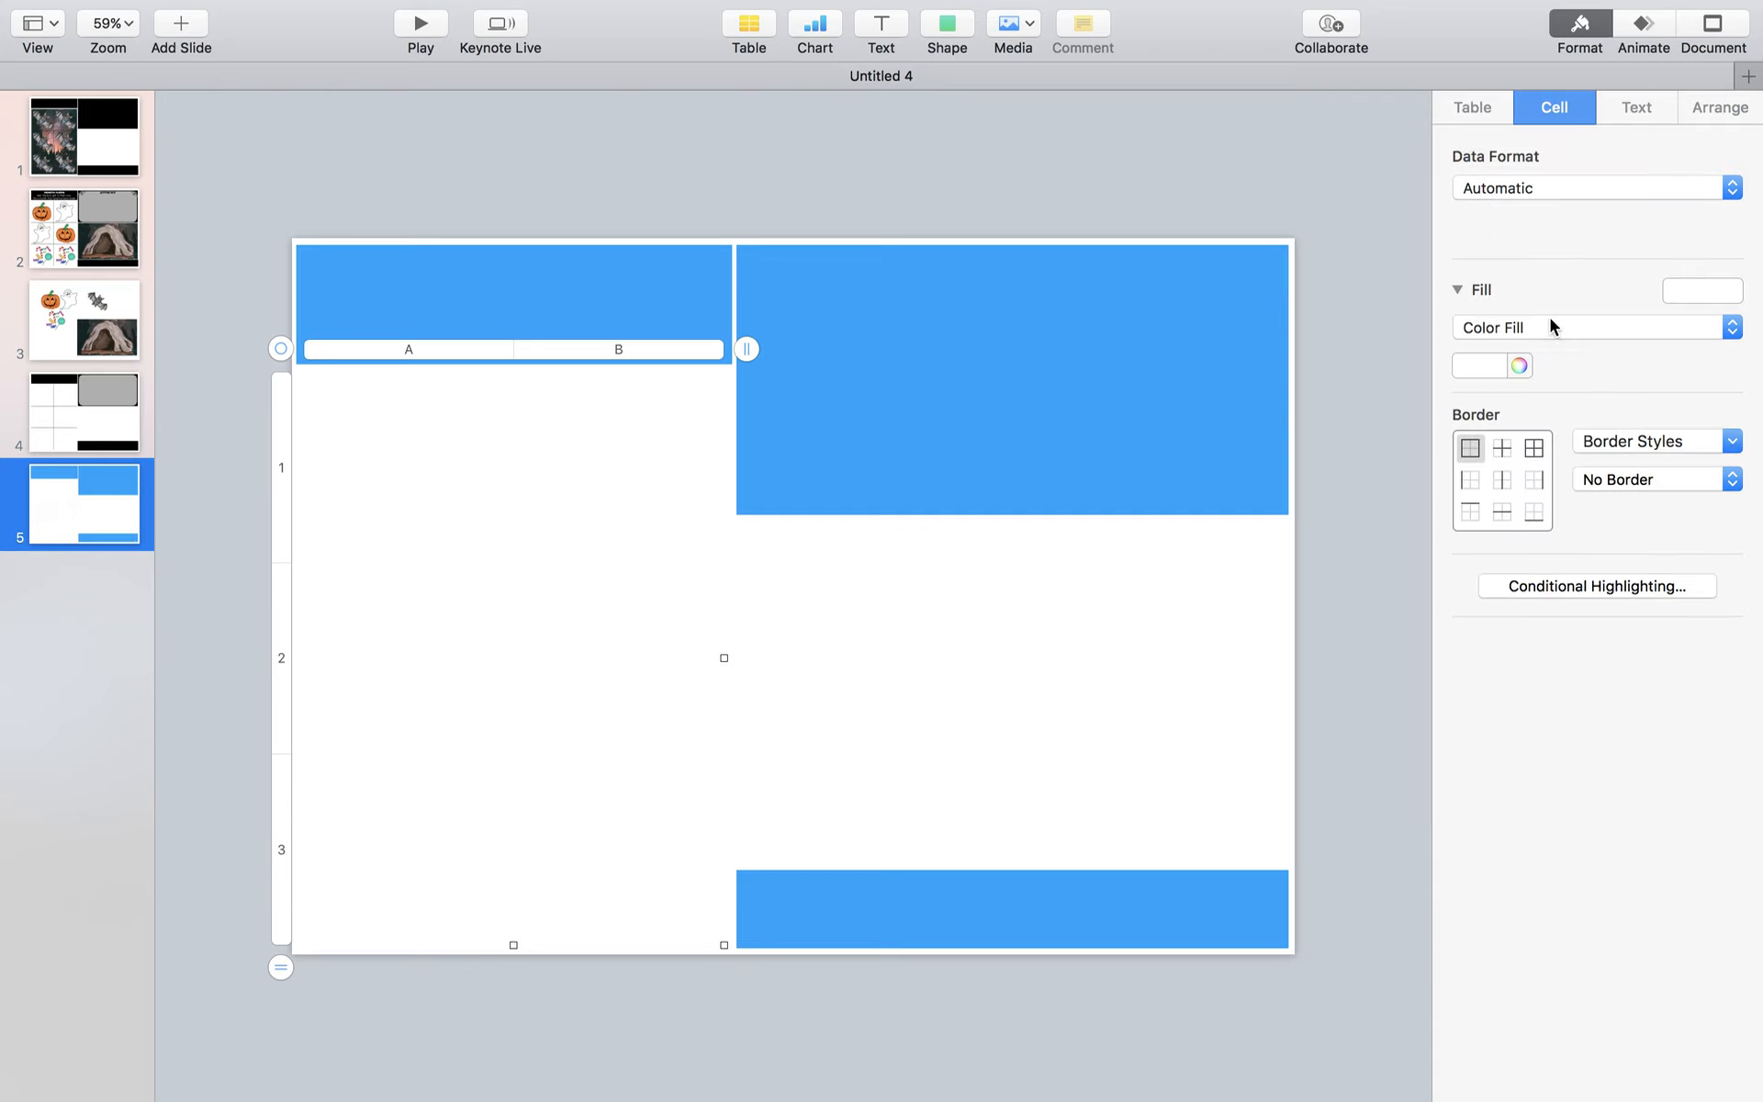
pyautogui.click(1508, 449)
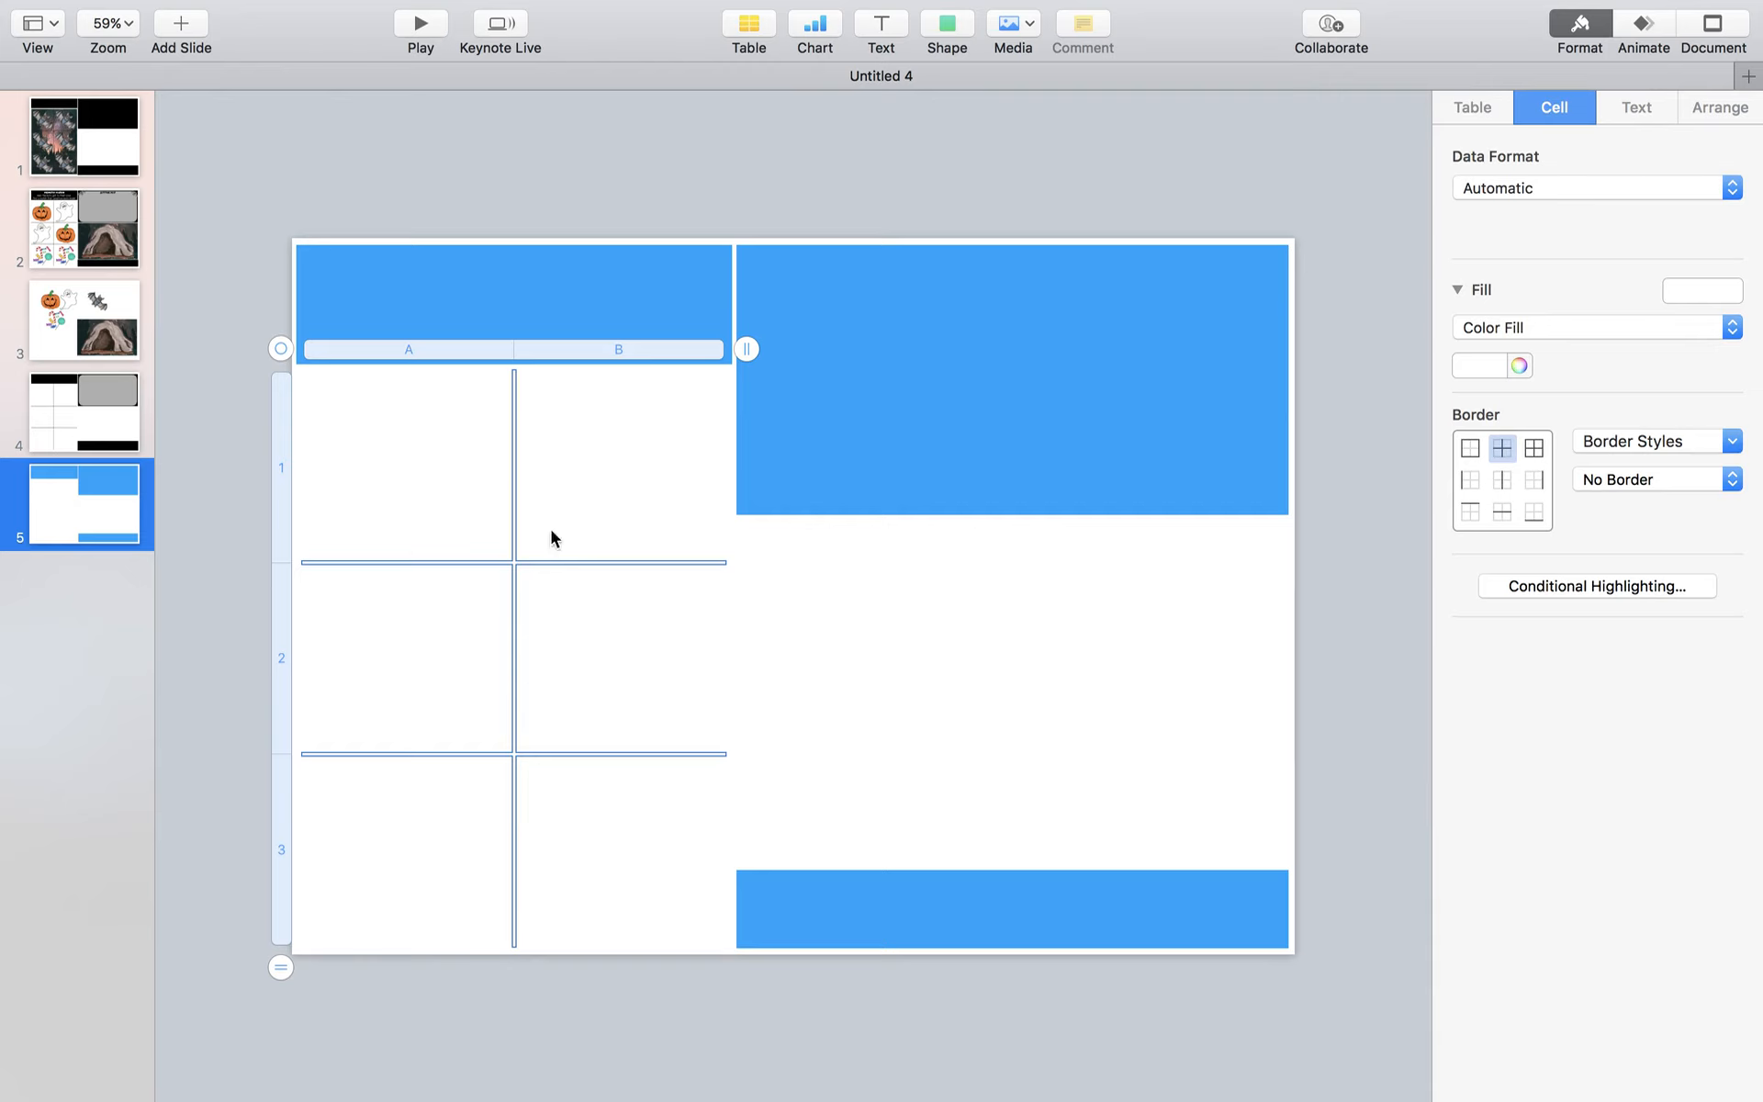
pyautogui.click(1644, 479)
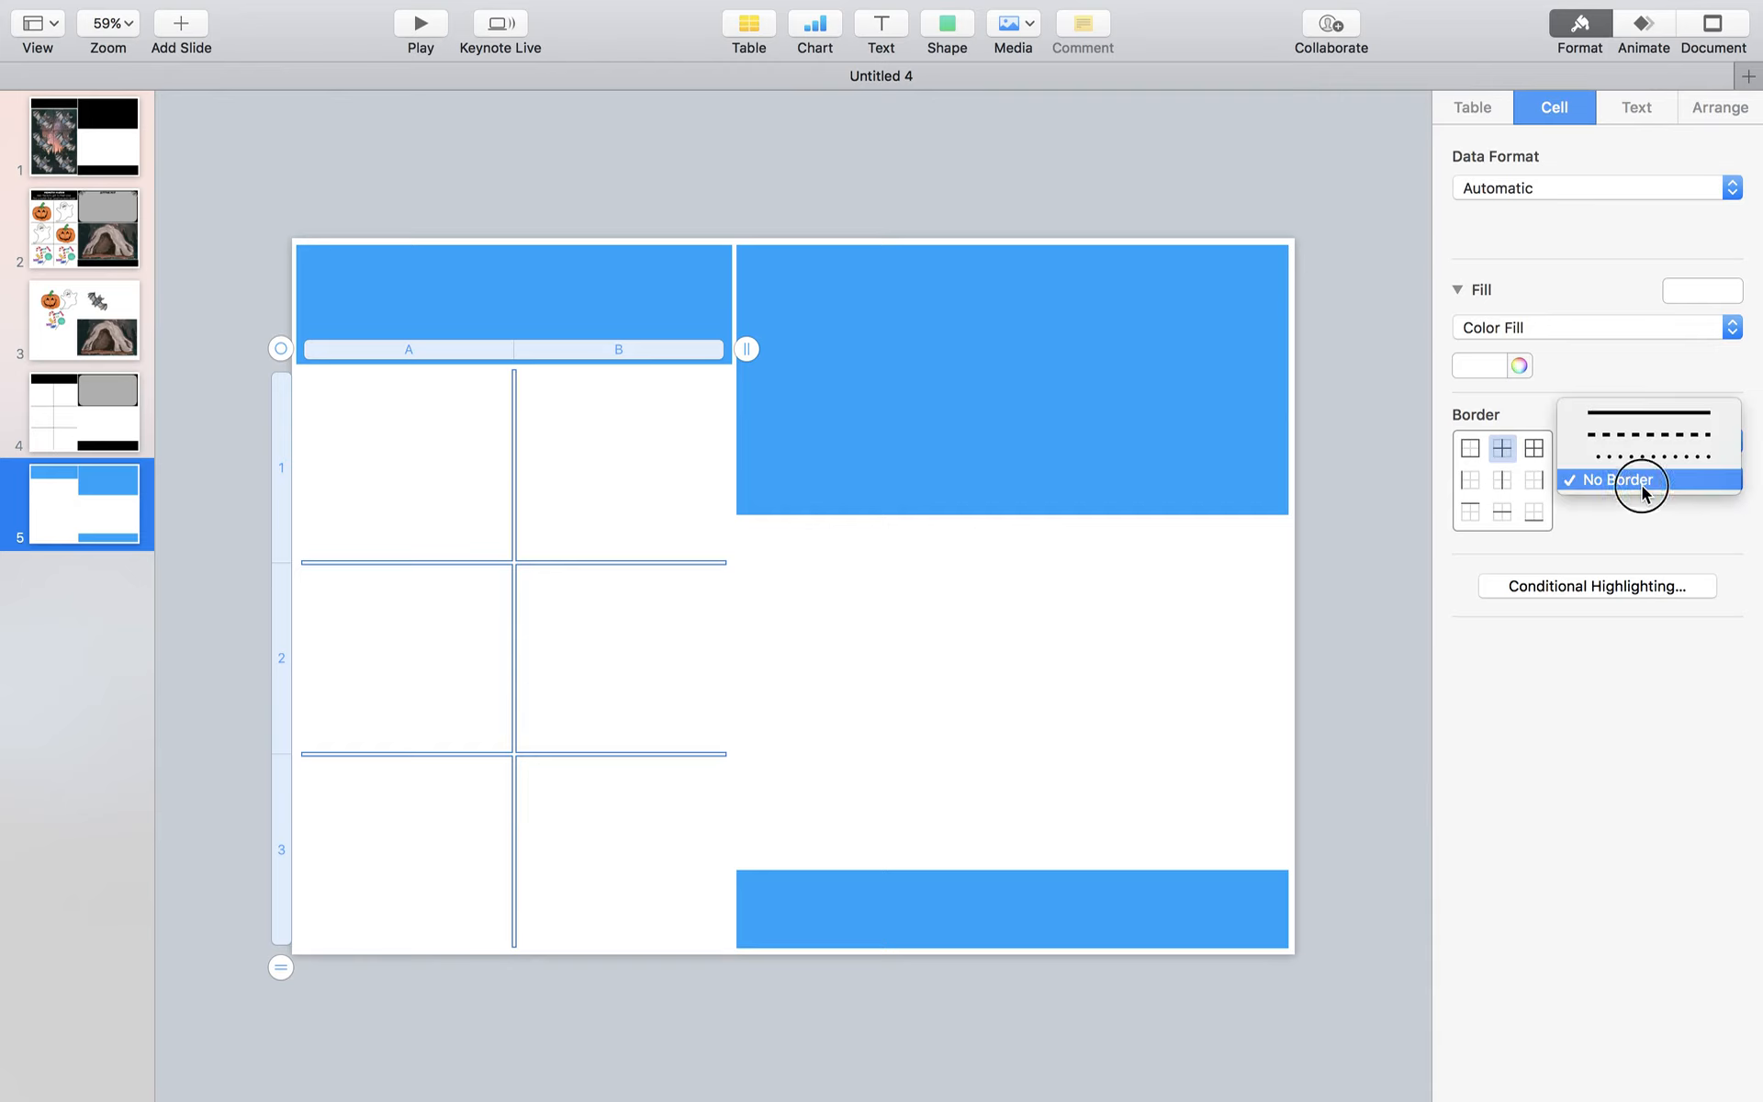
pyautogui.click(1643, 413)
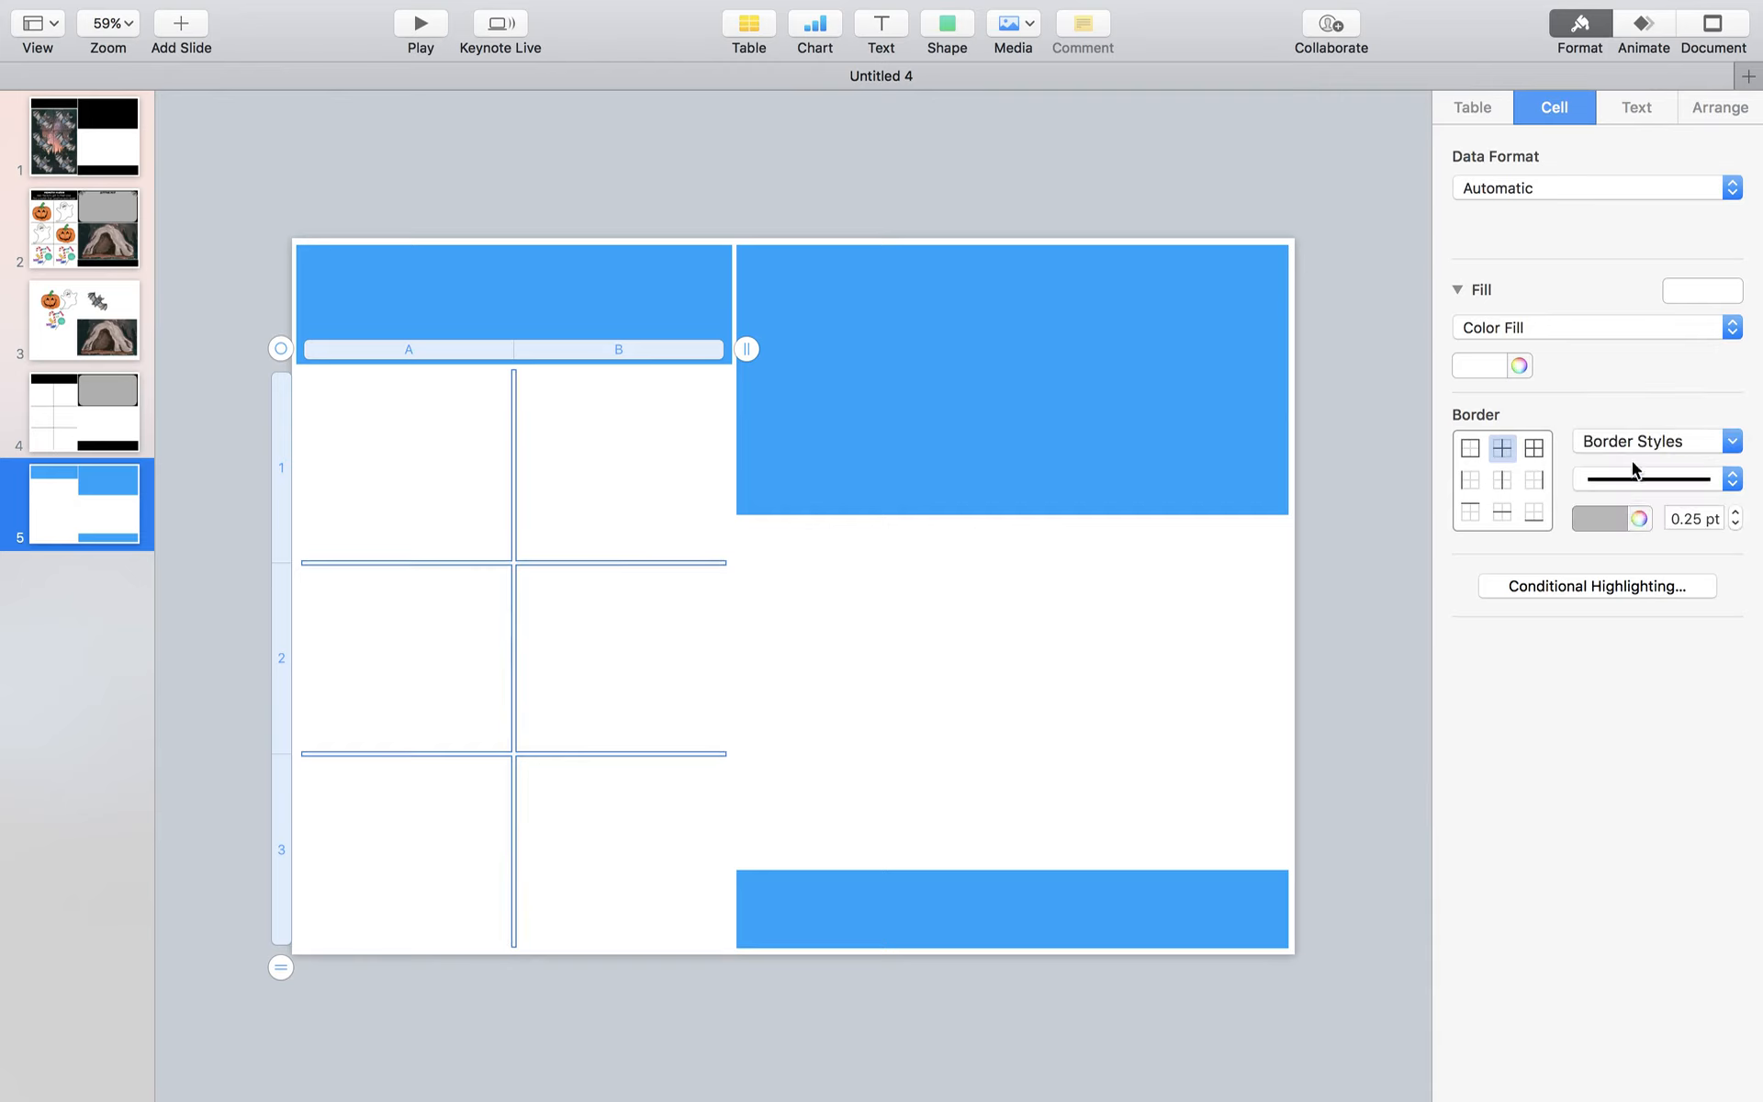
pyautogui.click(1596, 519)
pyautogui.click(1653, 676)
pyautogui.click(1735, 513)
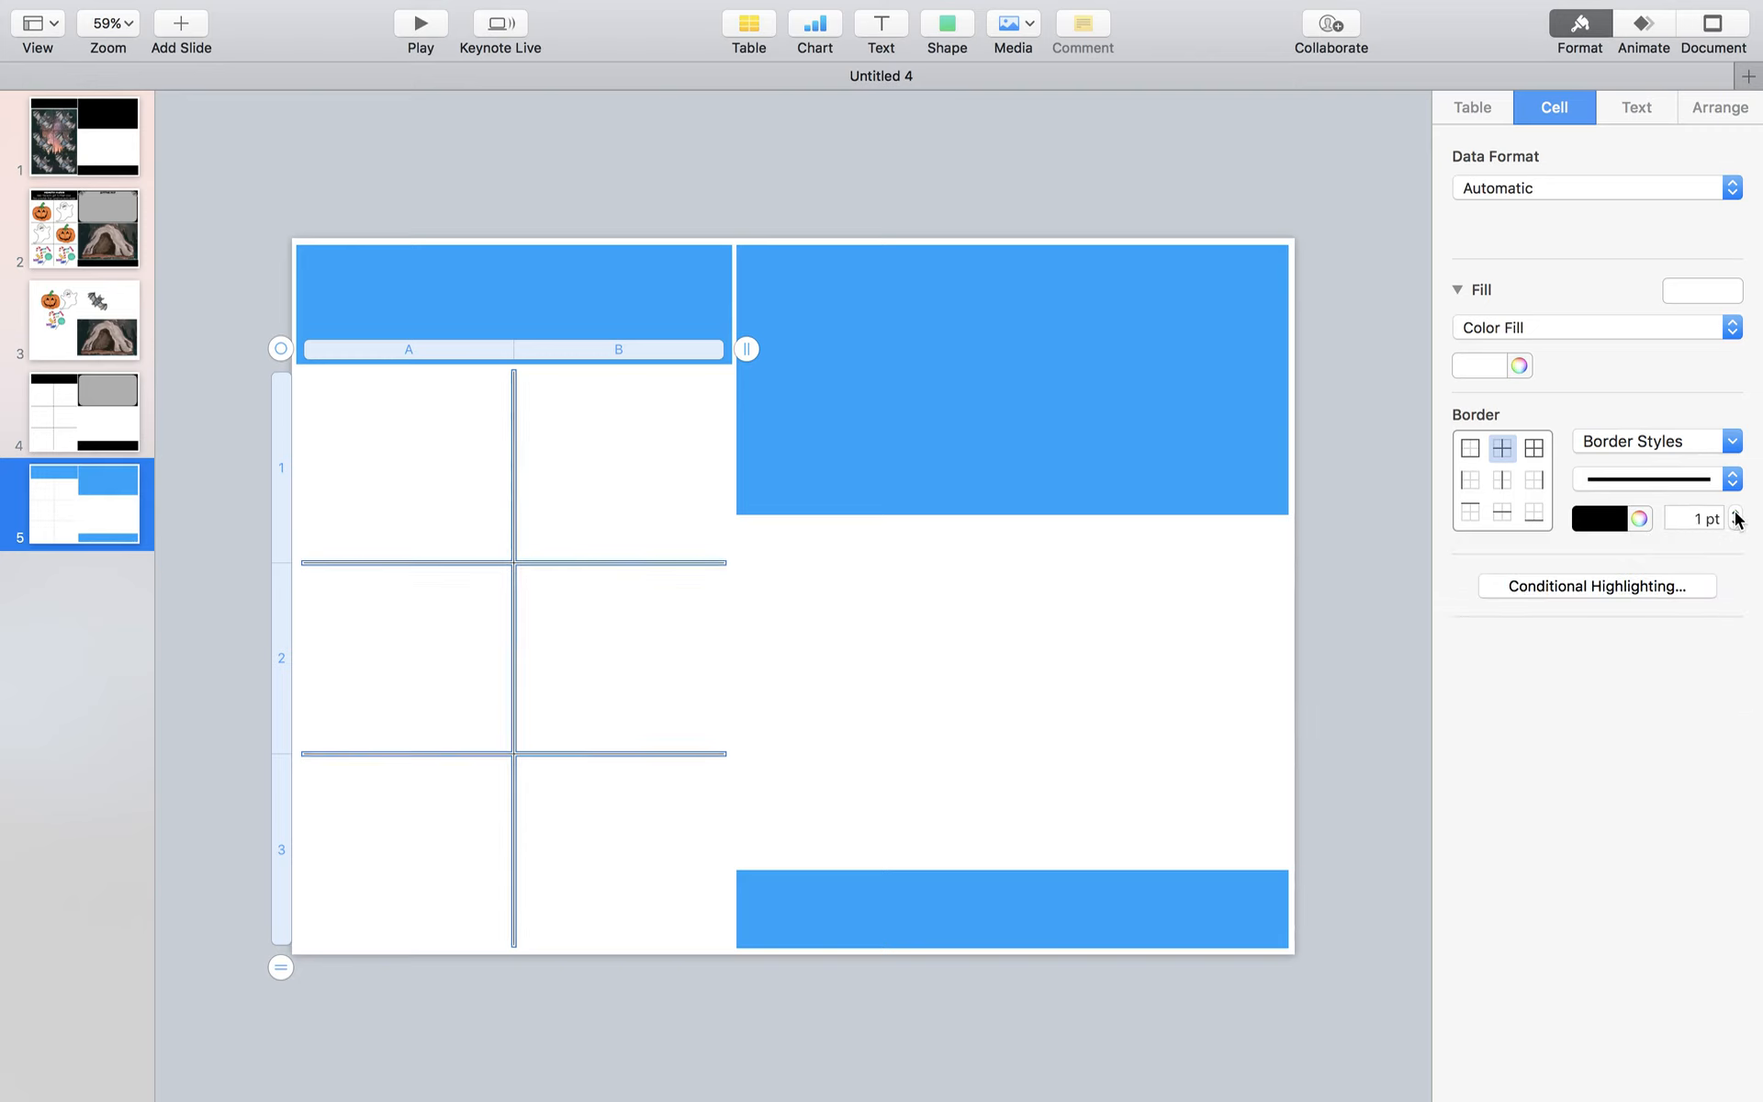
pyautogui.click(1735, 513)
pyautogui.click(1146, 664)
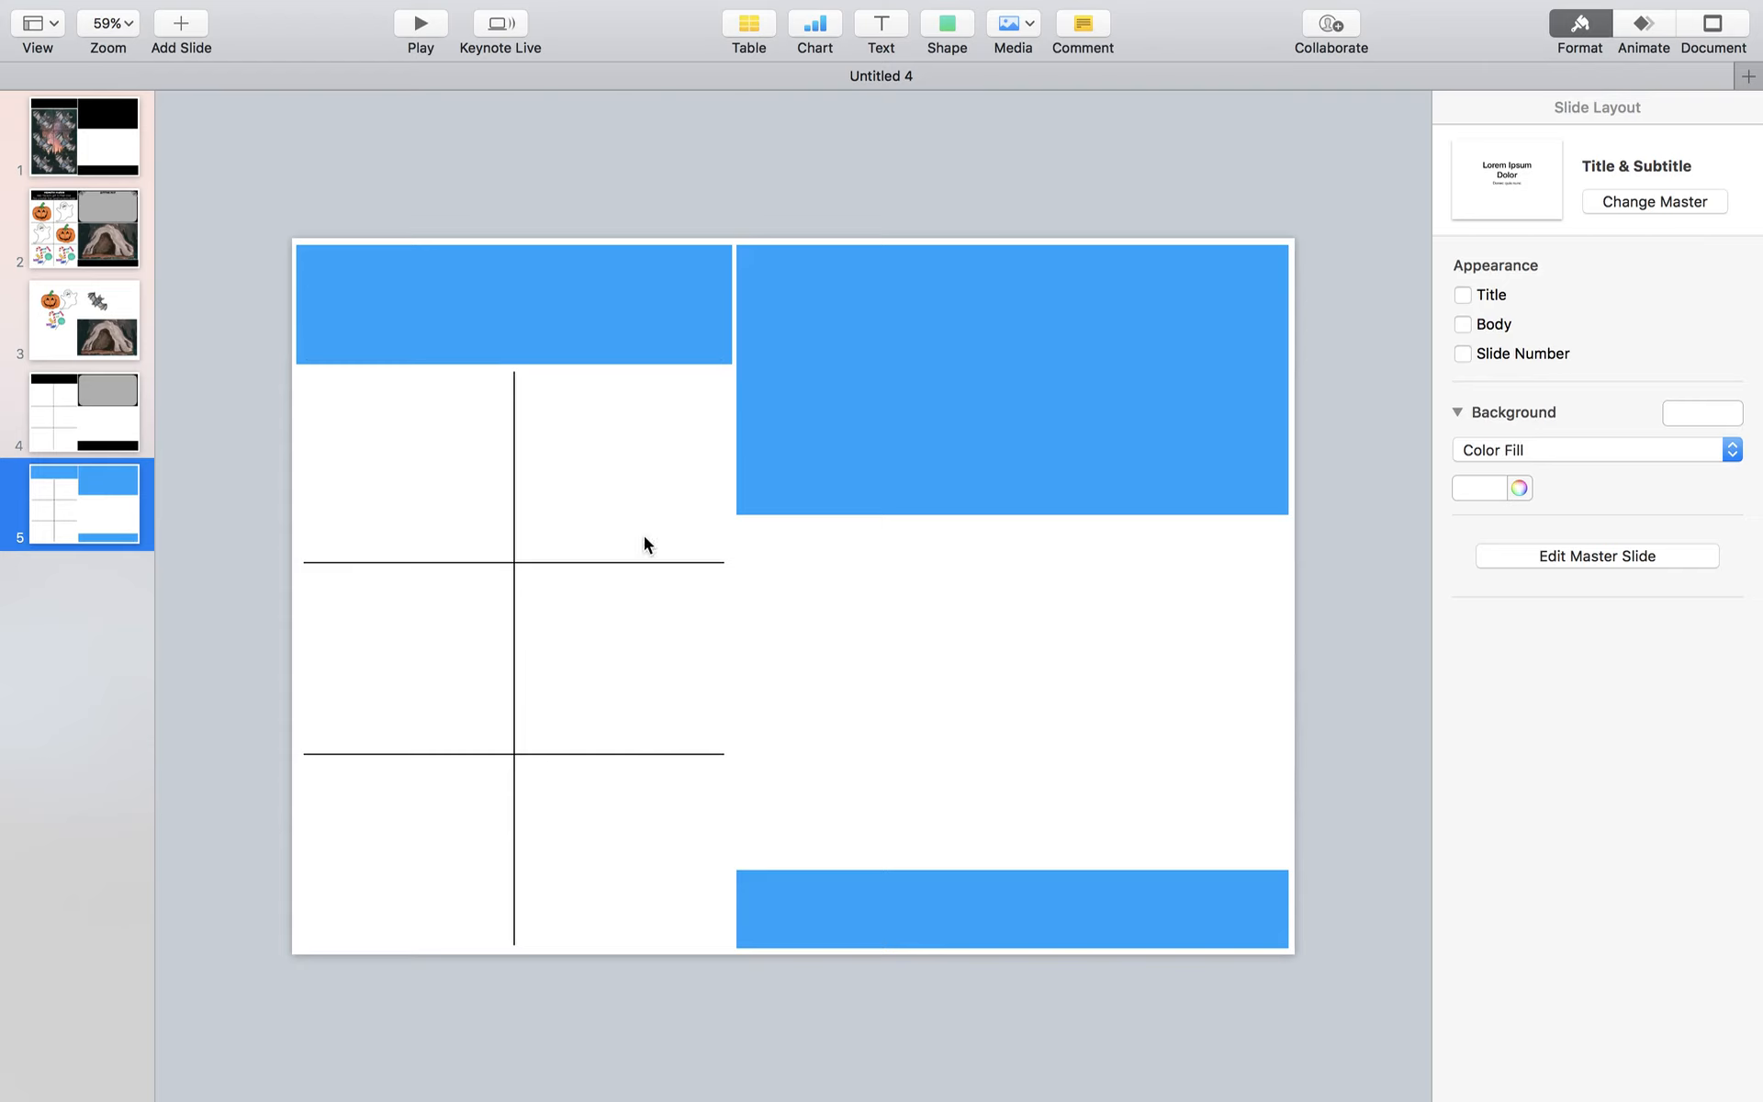
# Insert a square fitted to the table's upper-right cell, about 290 × 265 pt, and park it off the slide's upper-left corner
pyautogui.click(940, 22)
pyautogui.click(938, 219)
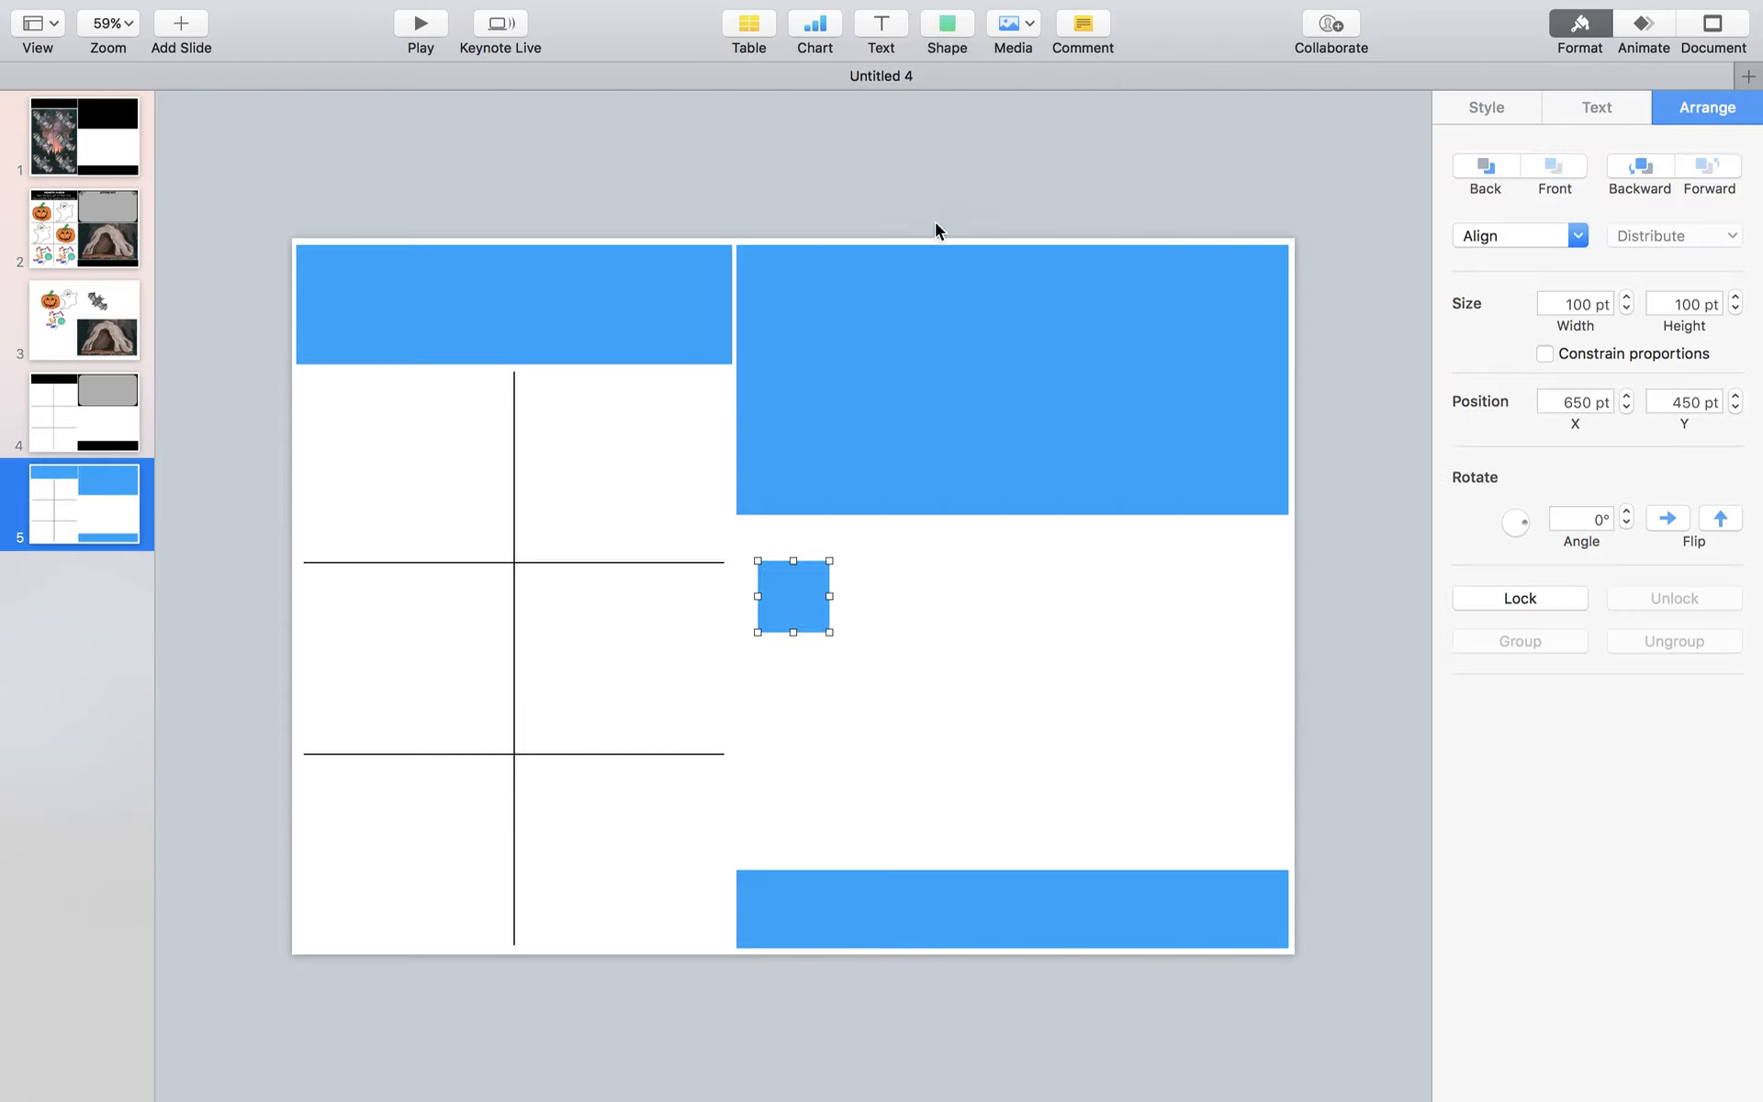
pyautogui.moveTo(774, 623); pyautogui.dragTo(725, 562)
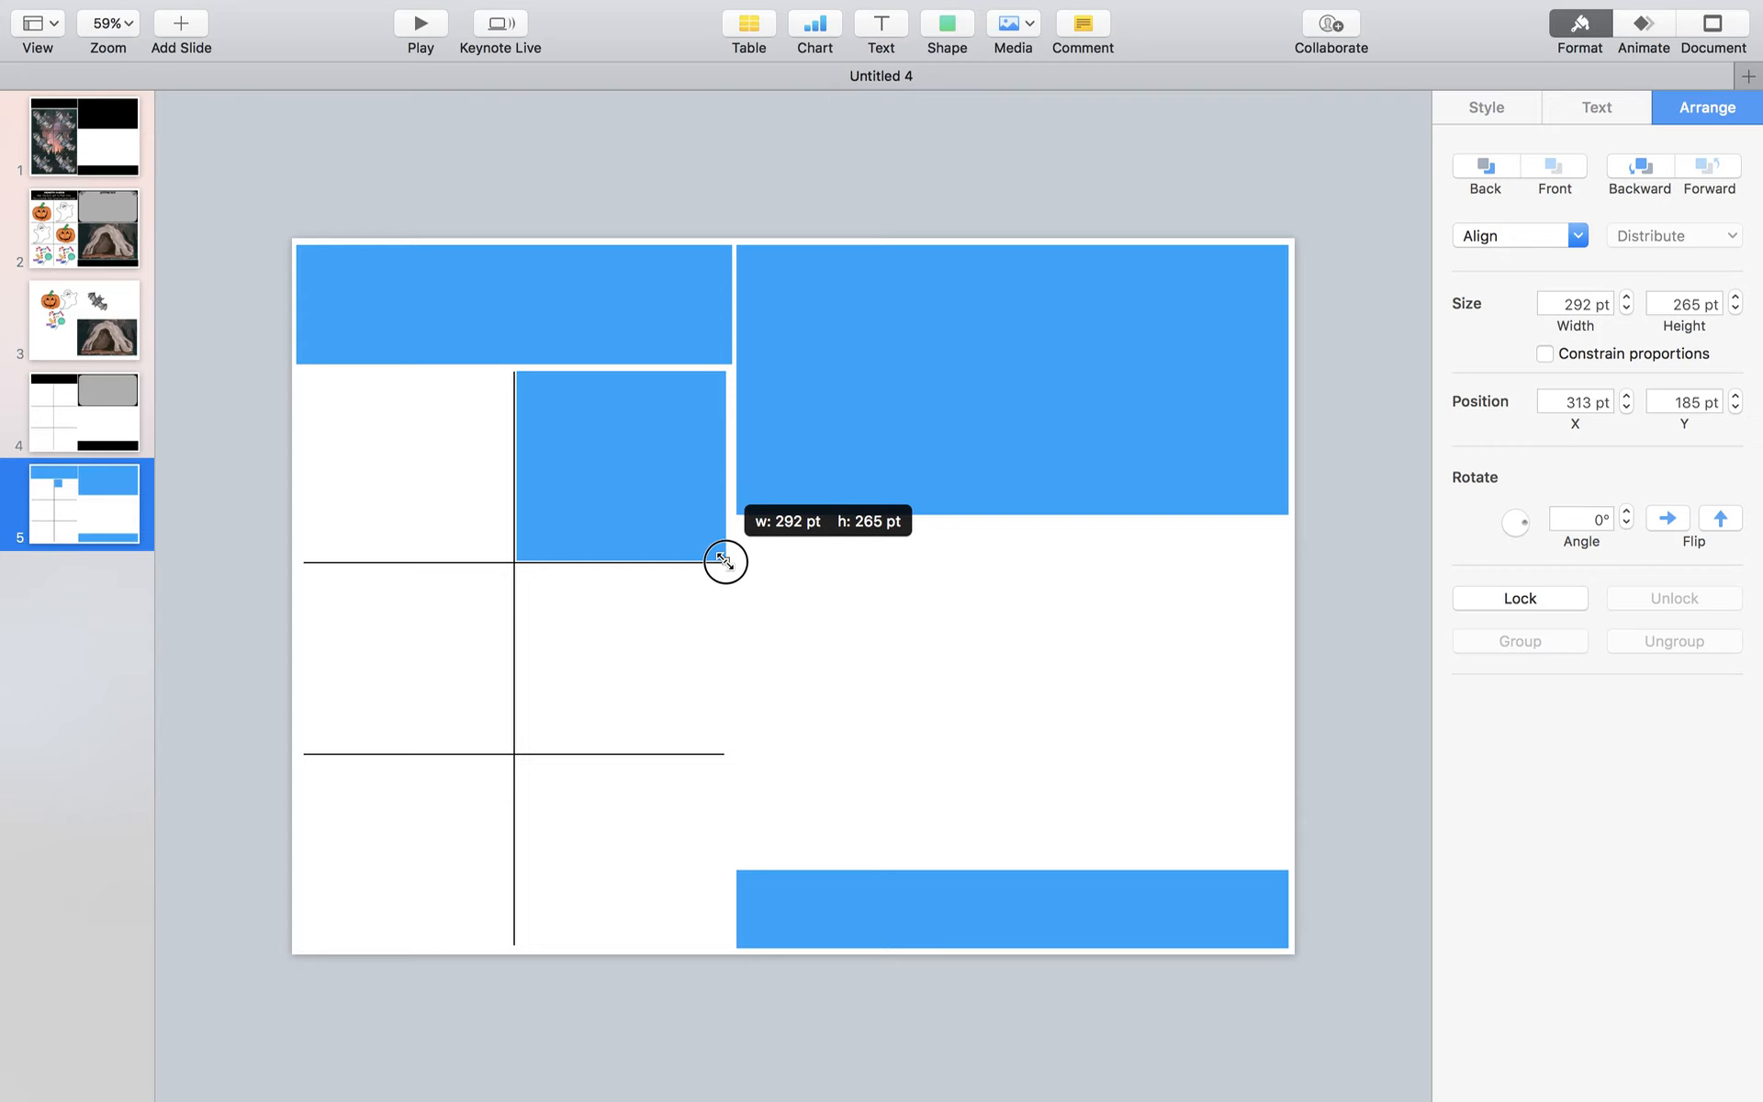
pyautogui.moveTo(725, 562); pyautogui.dragTo(726, 563)
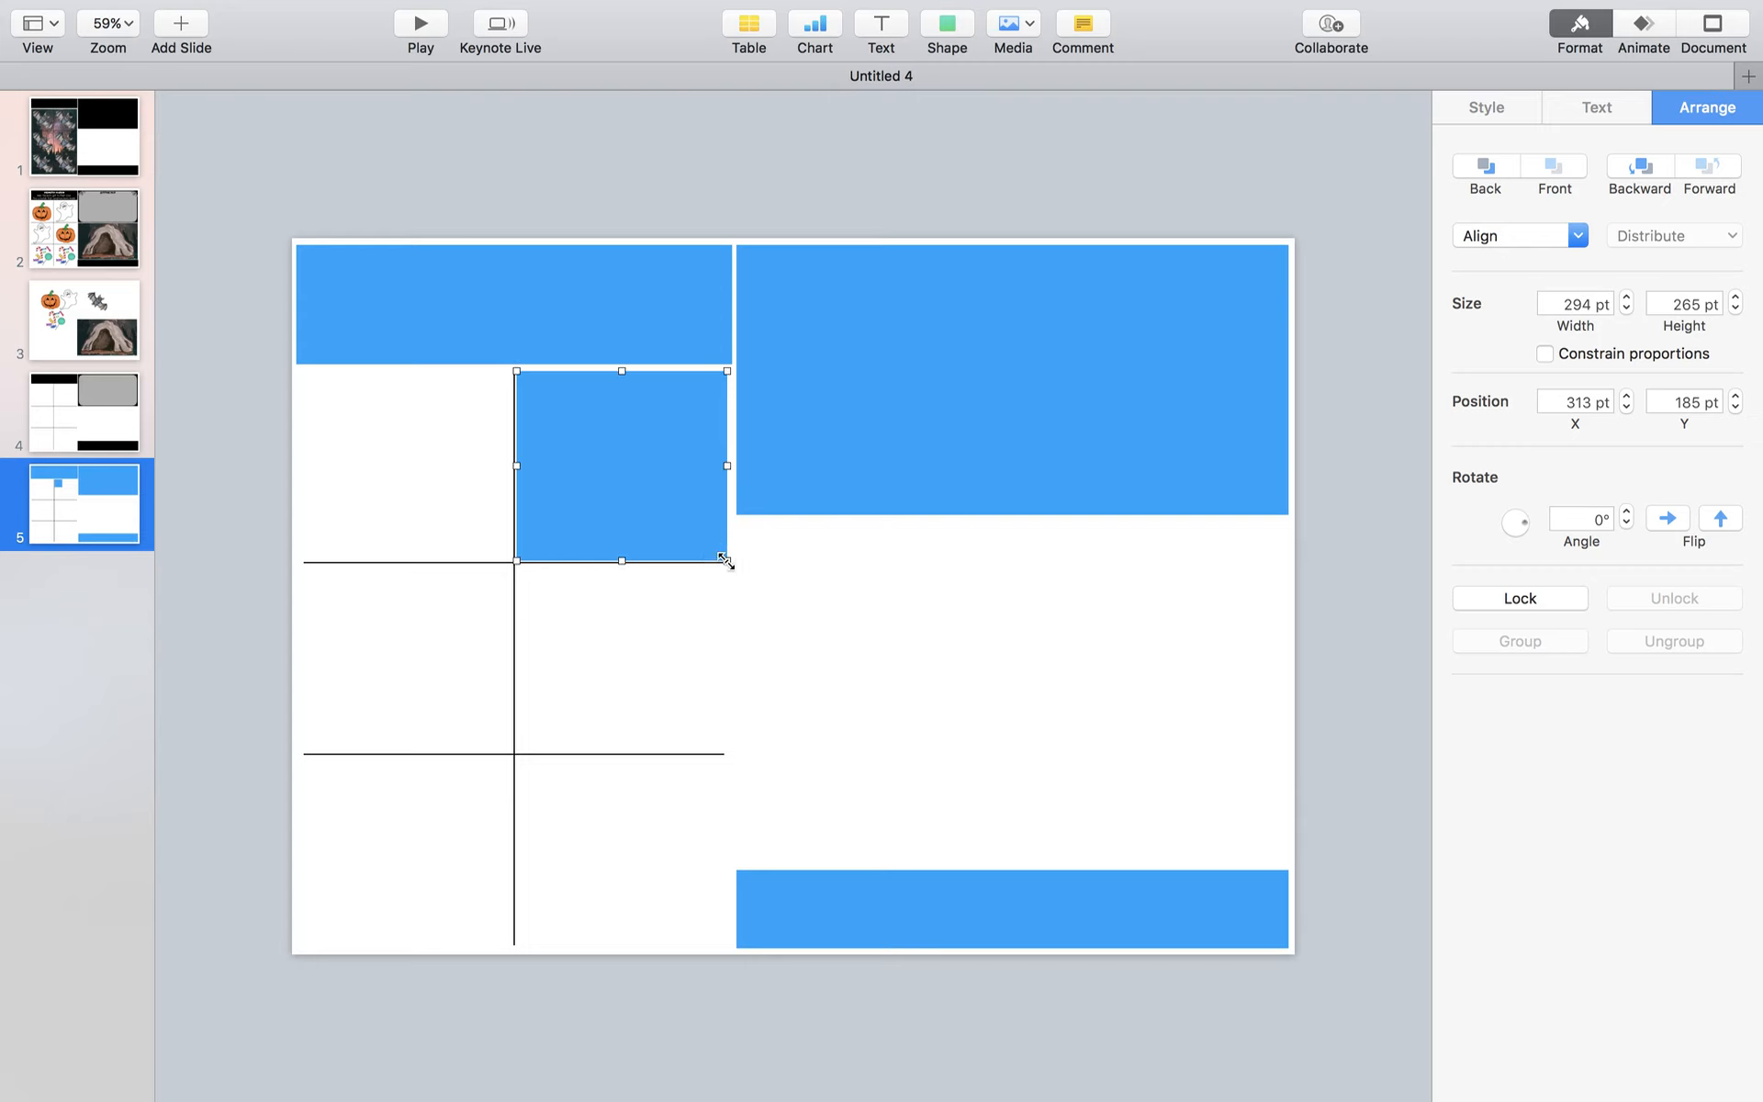
pyautogui.click(803, 625)
pyautogui.click(709, 489)
pyautogui.moveTo(728, 464); pyautogui.dragTo(725, 462)
pyautogui.click(786, 627)
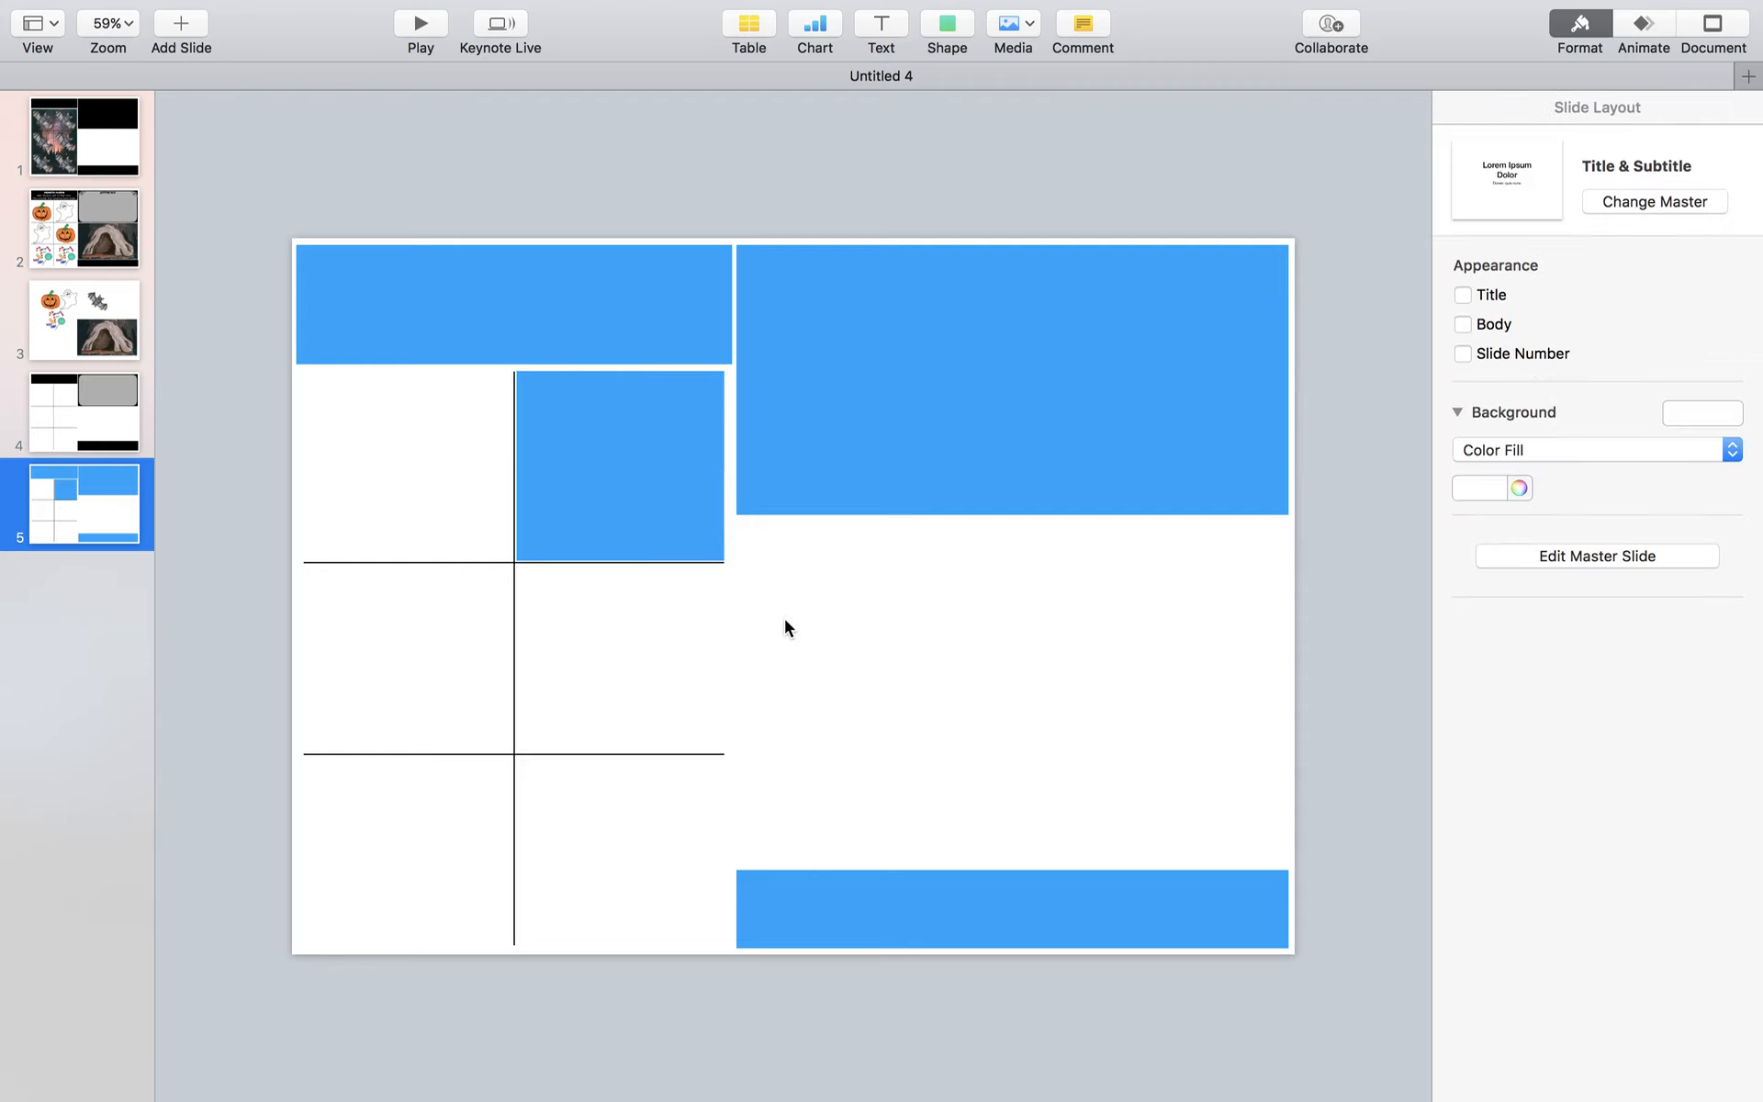
pyautogui.click(711, 515)
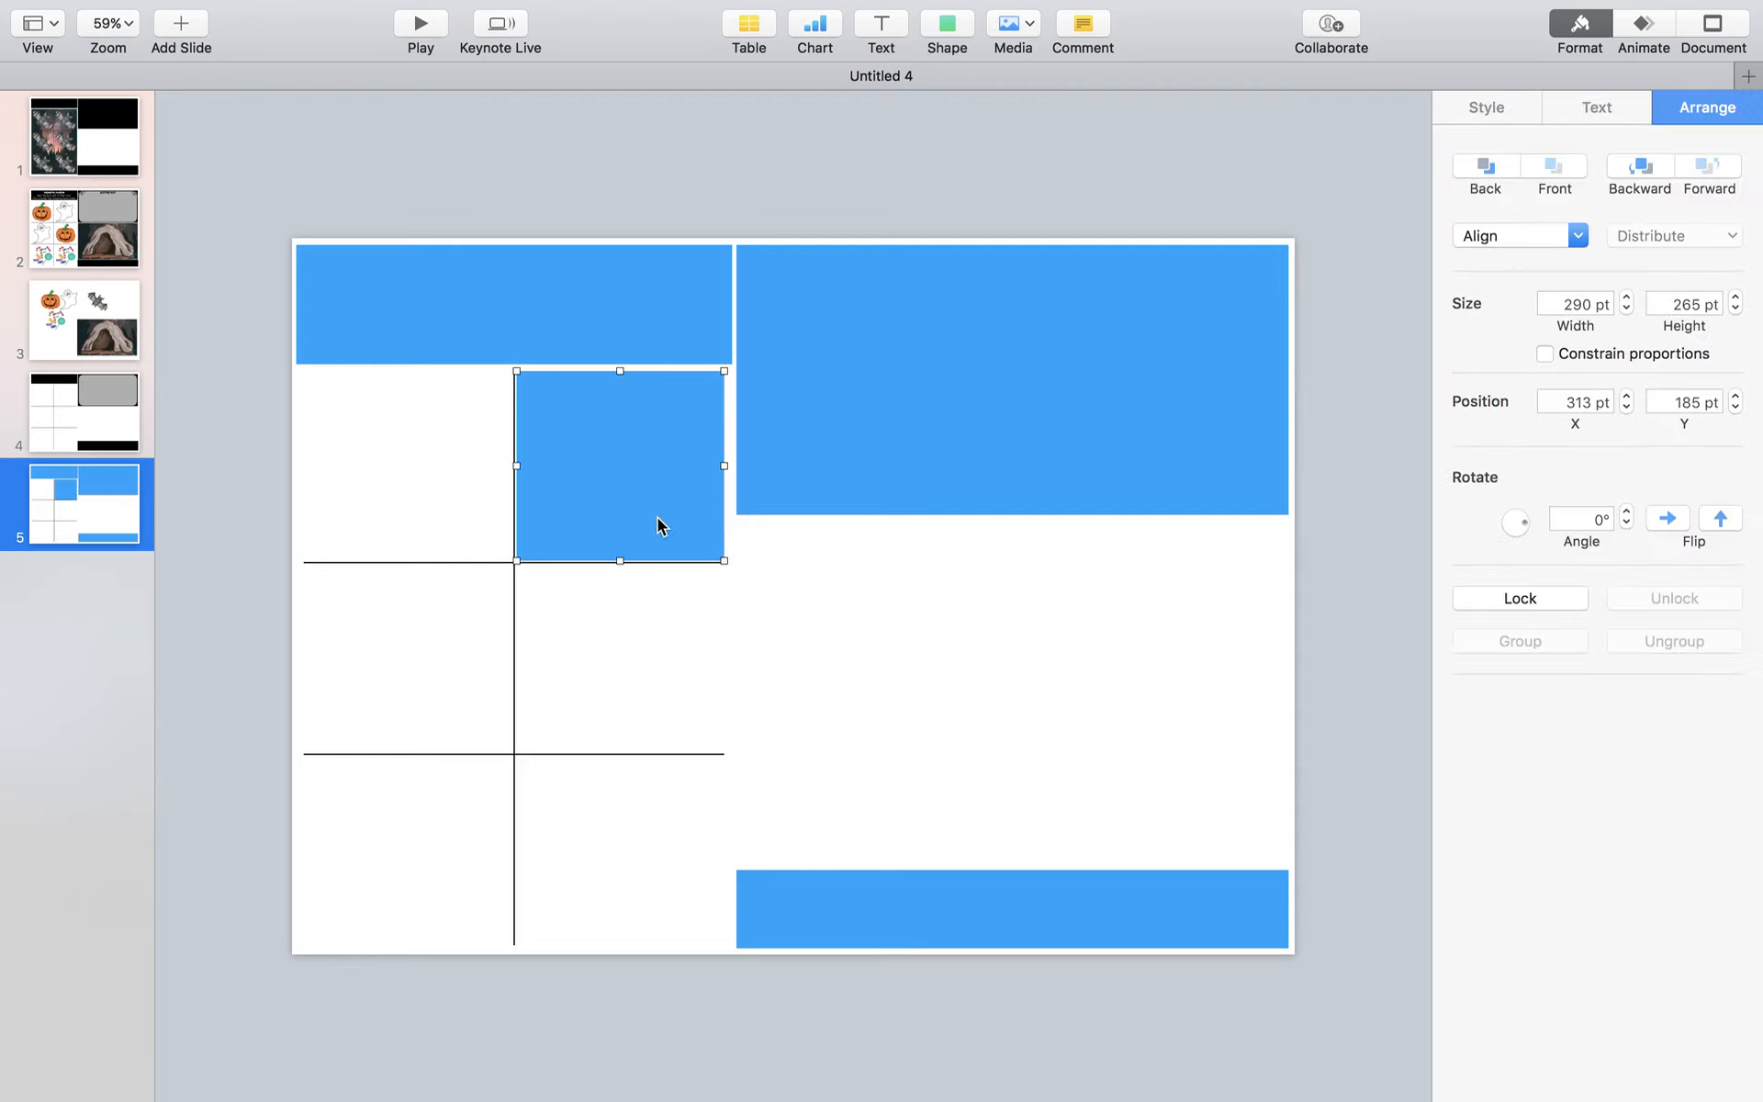
pyautogui.moveTo(661, 524); pyautogui.dragTo(237, 166)
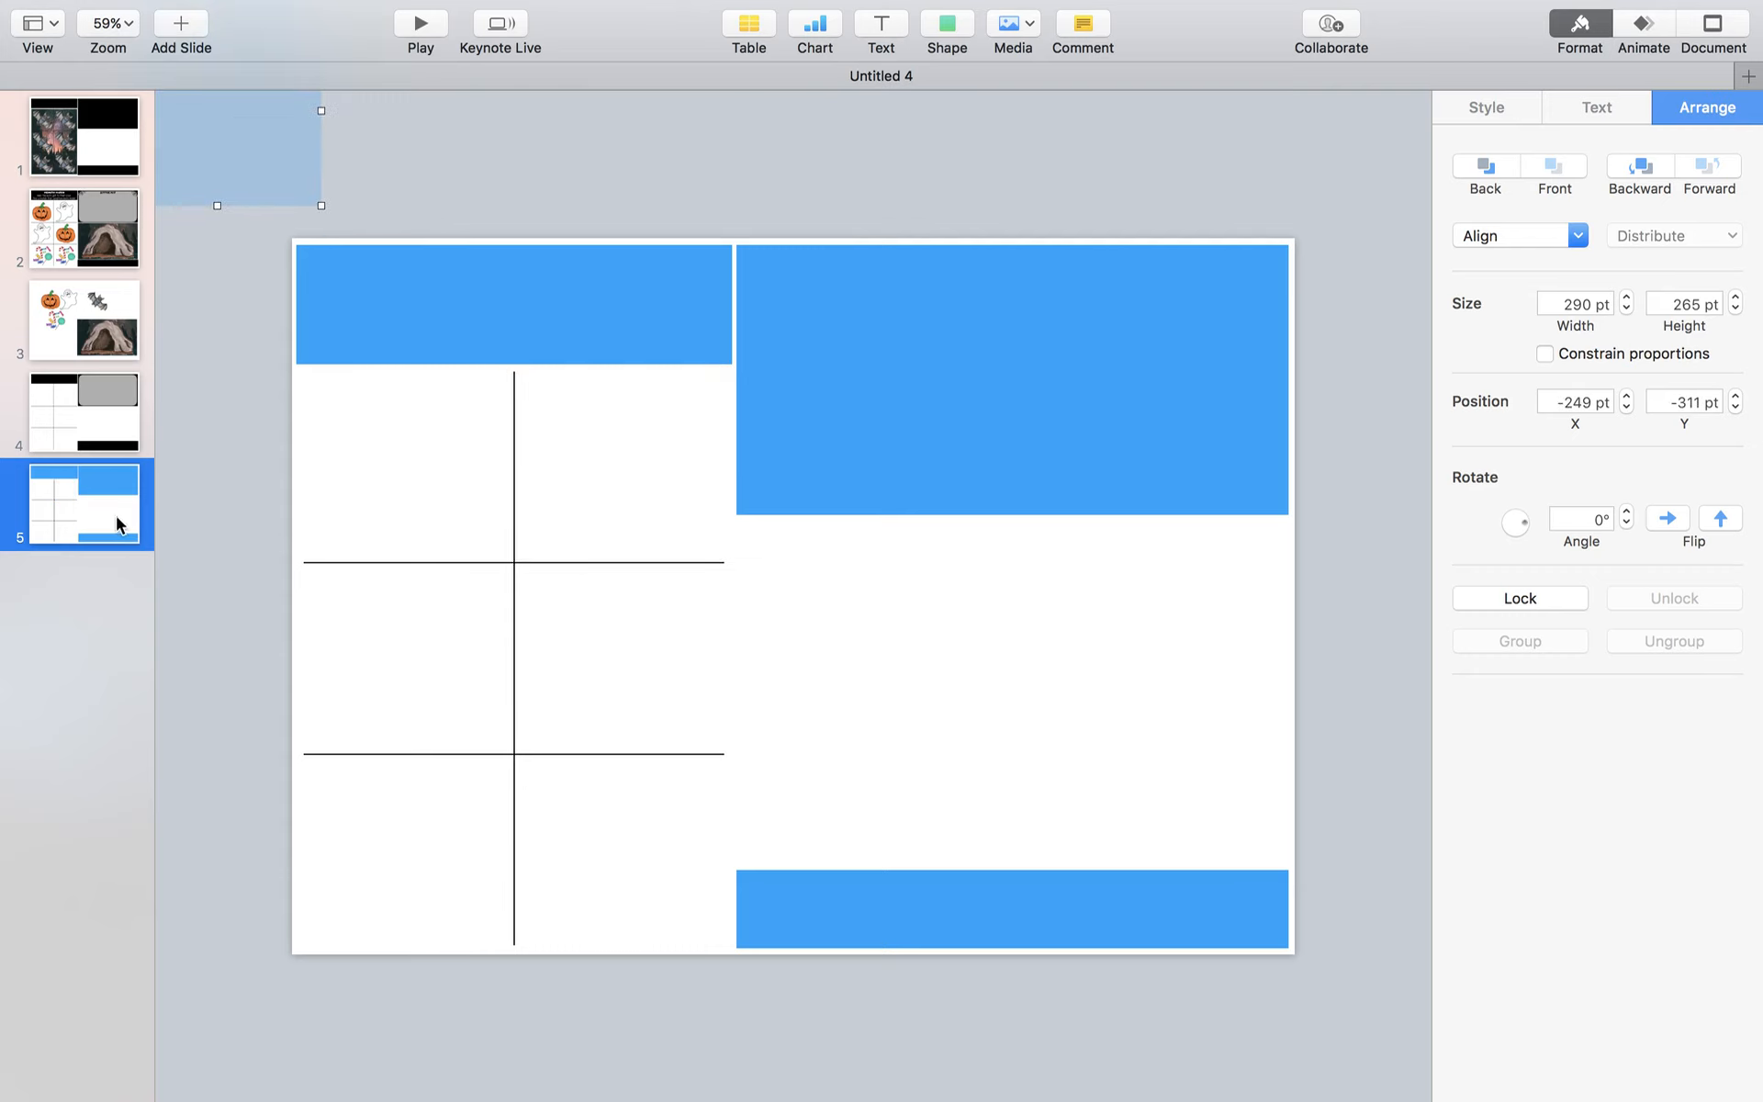
# Check the gray rounded shape on slide 4, and insert a rounded rectangle on slide 5
pyautogui.click(123, 434)
pyautogui.click(1044, 395)
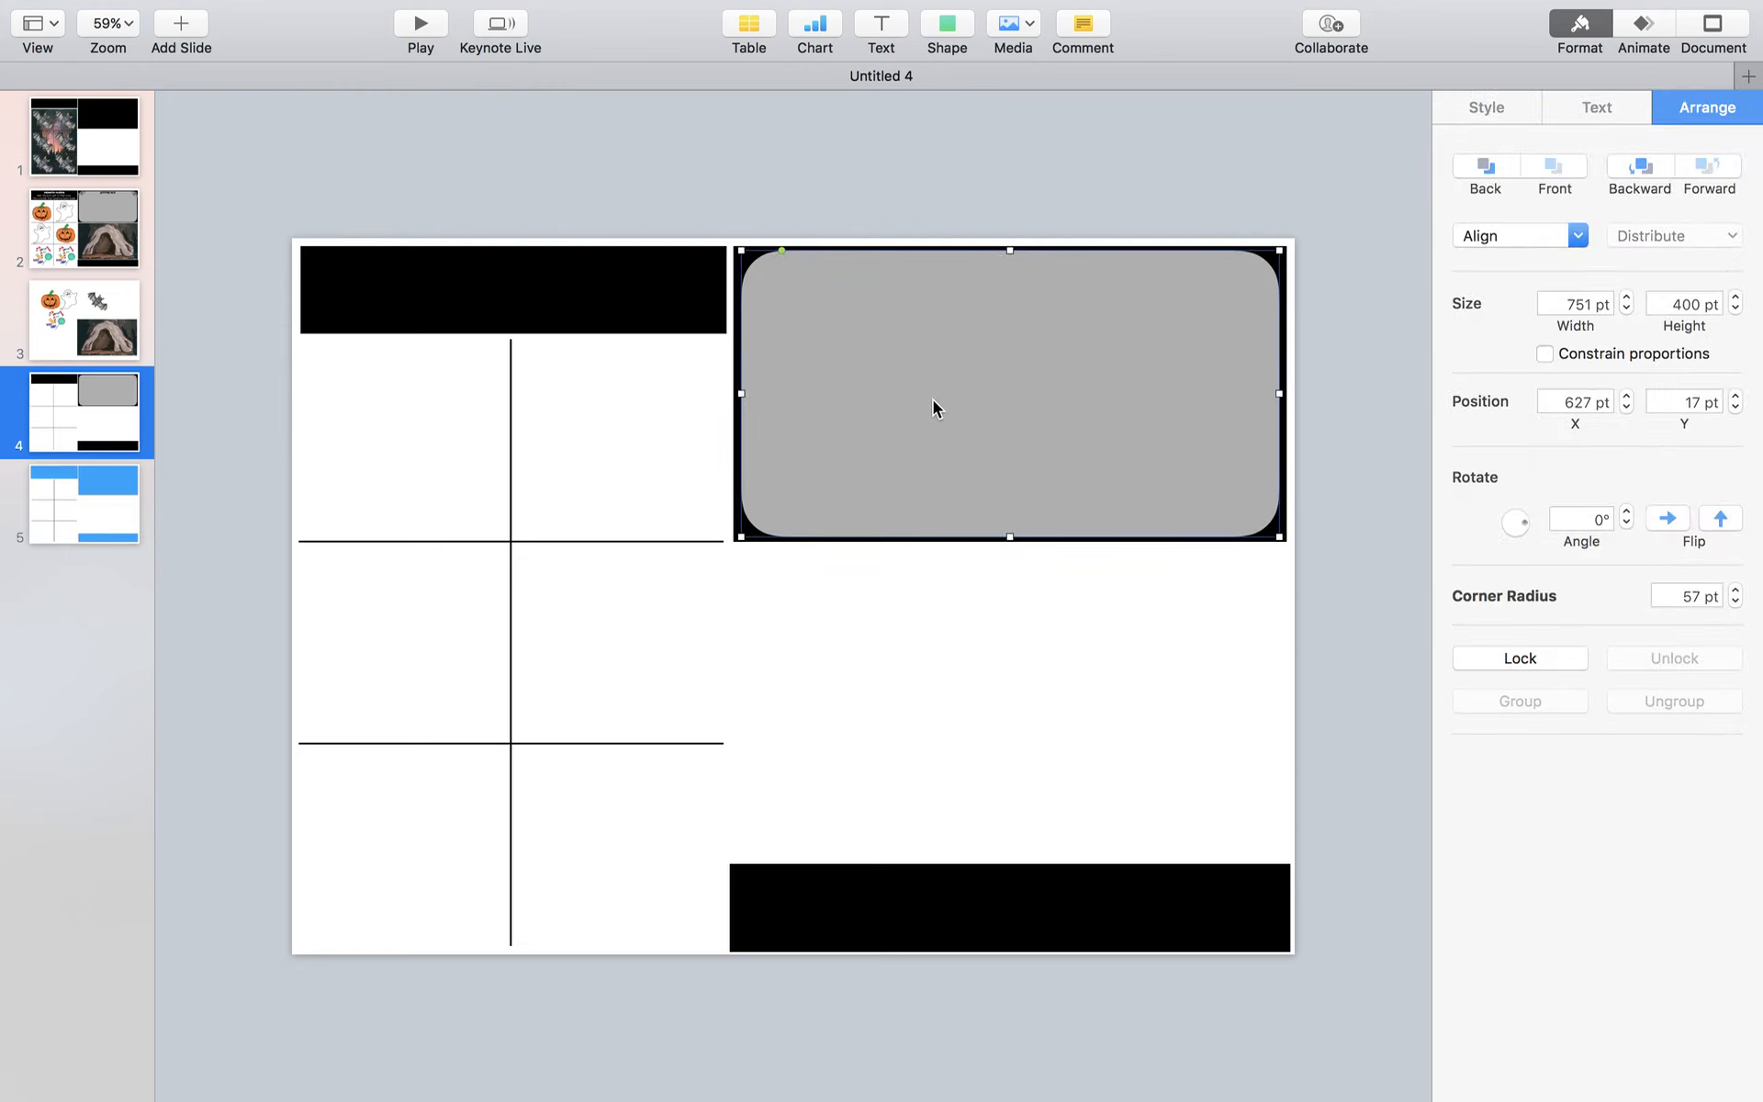
pyautogui.click(109, 515)
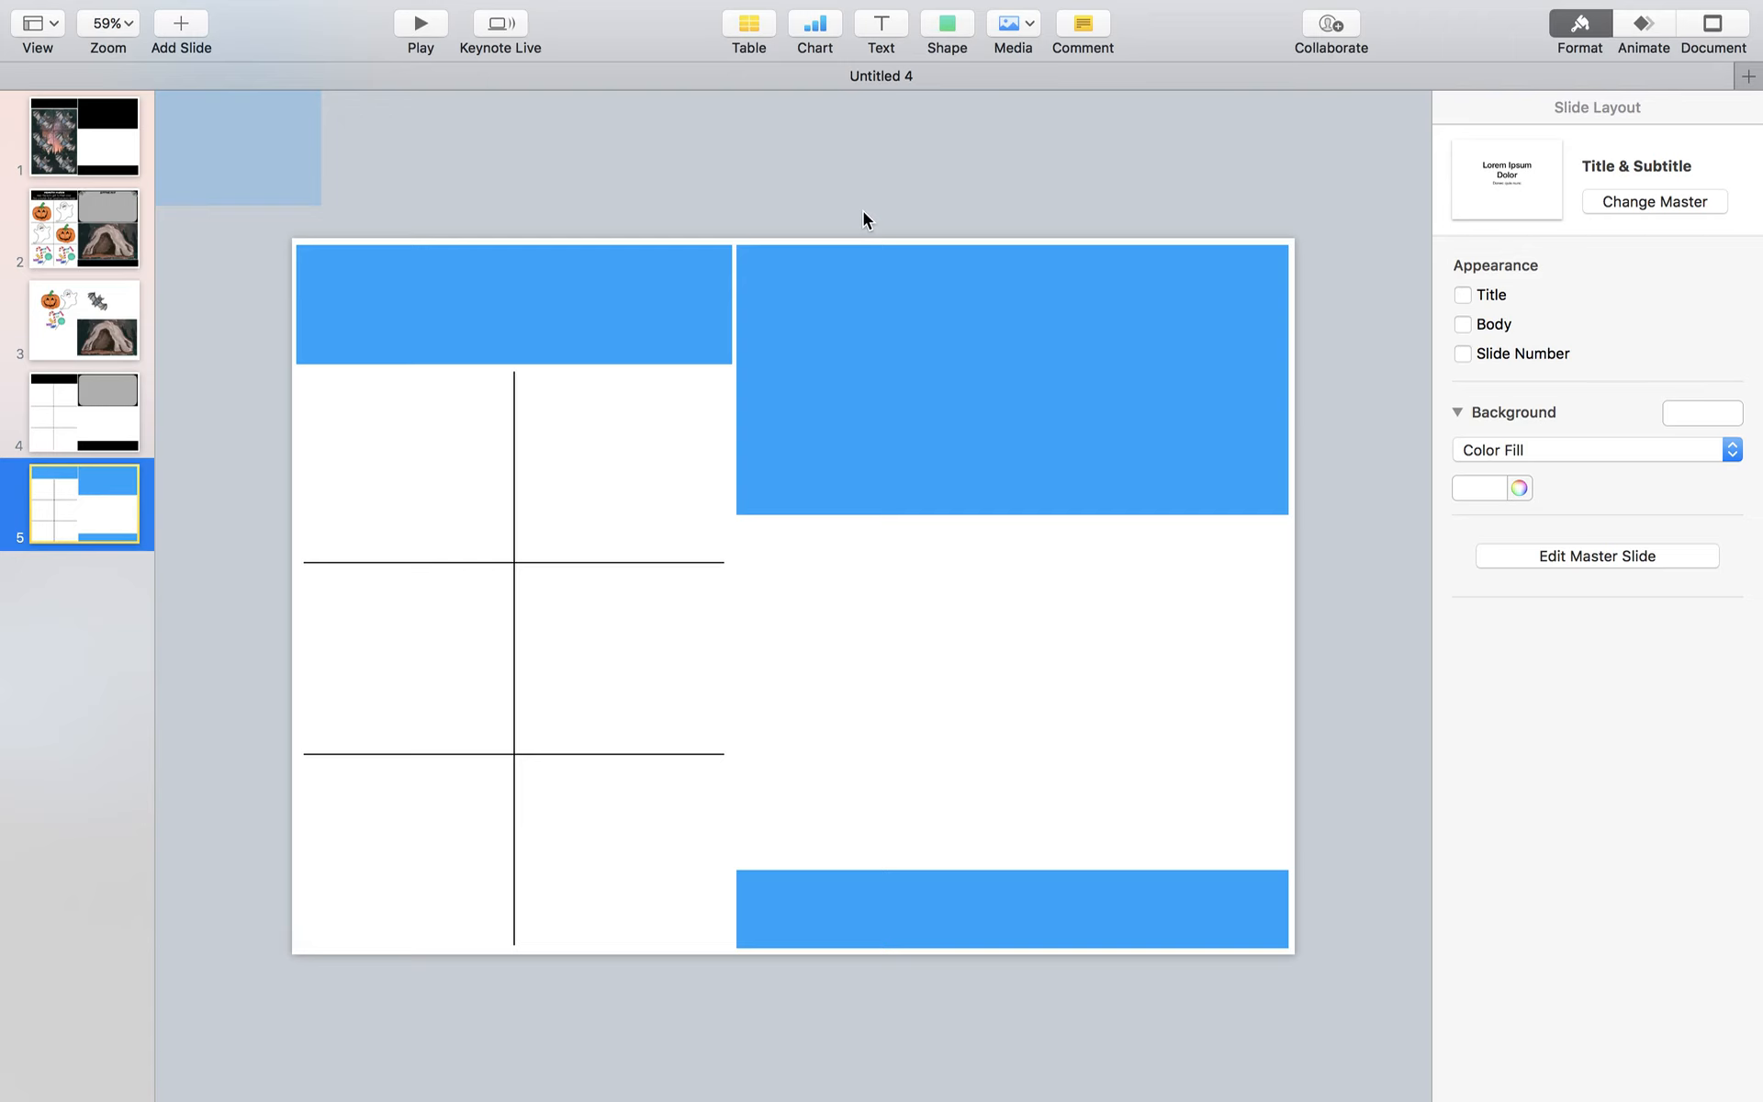
pyautogui.click(944, 30)
pyautogui.click(1039, 217)
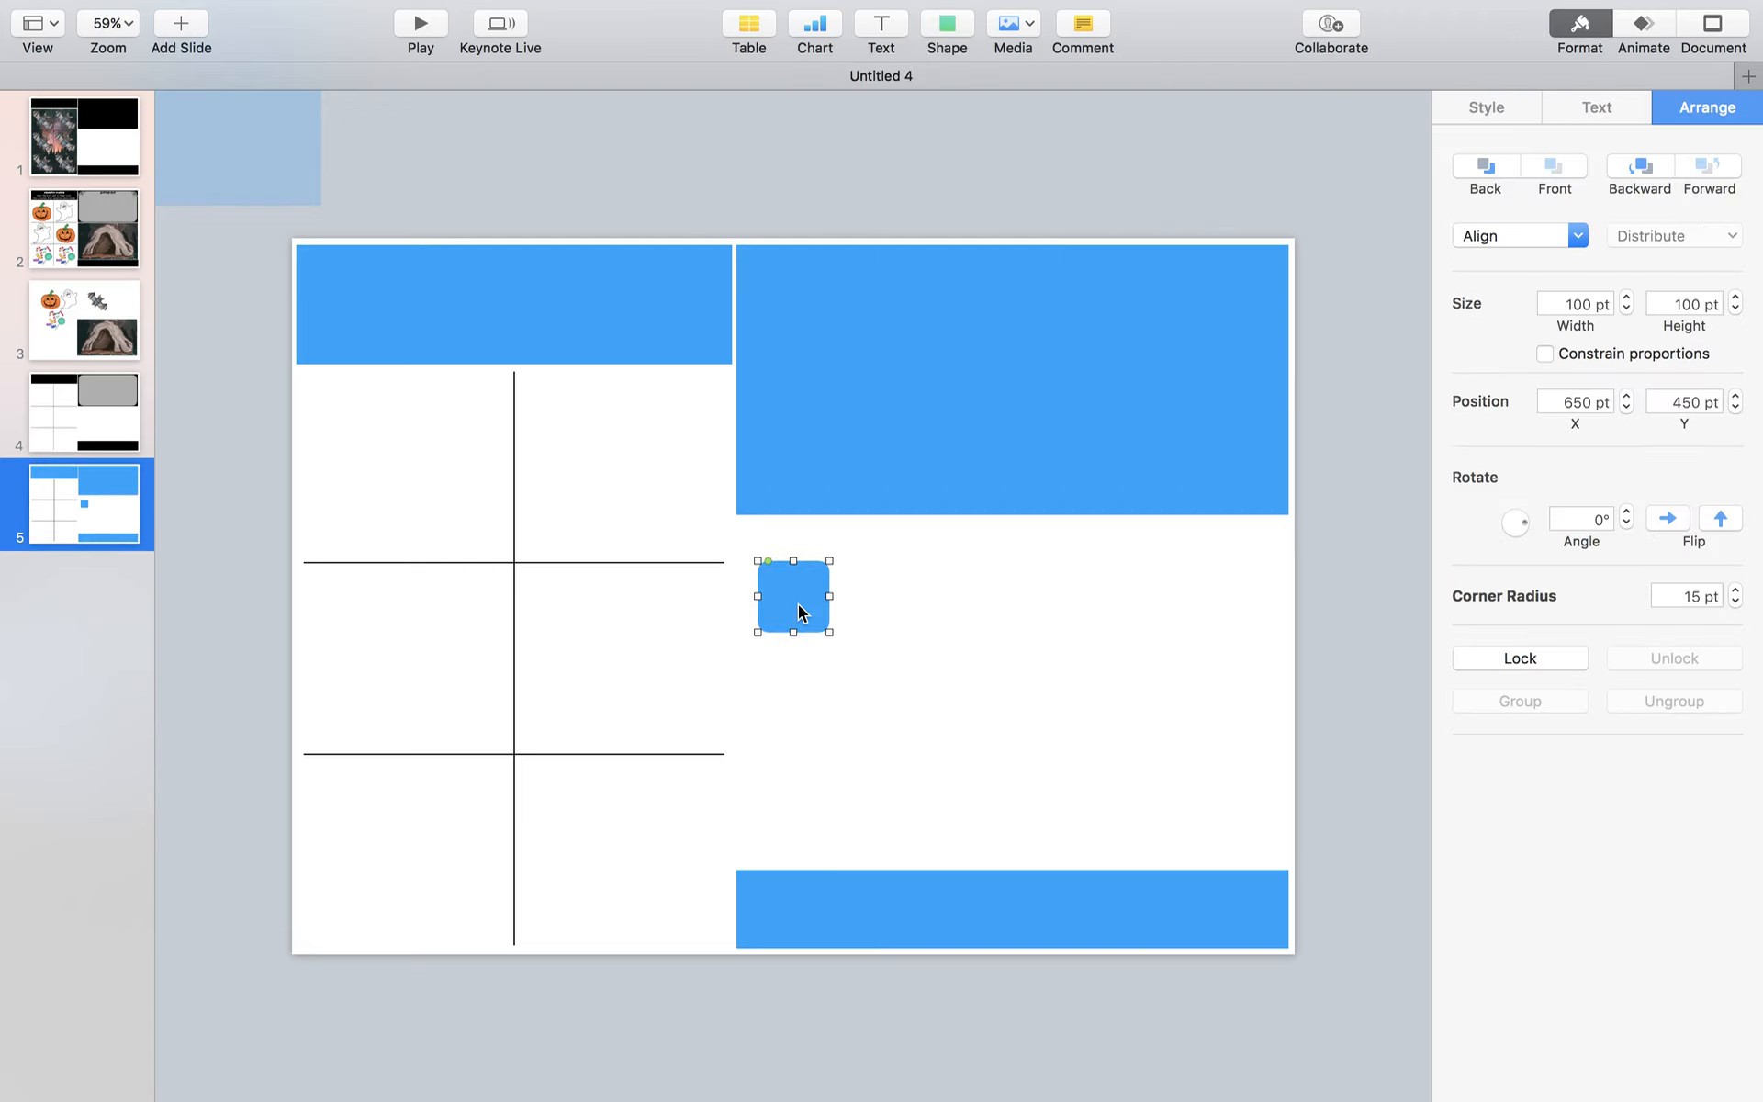
pyautogui.click(940, 737)
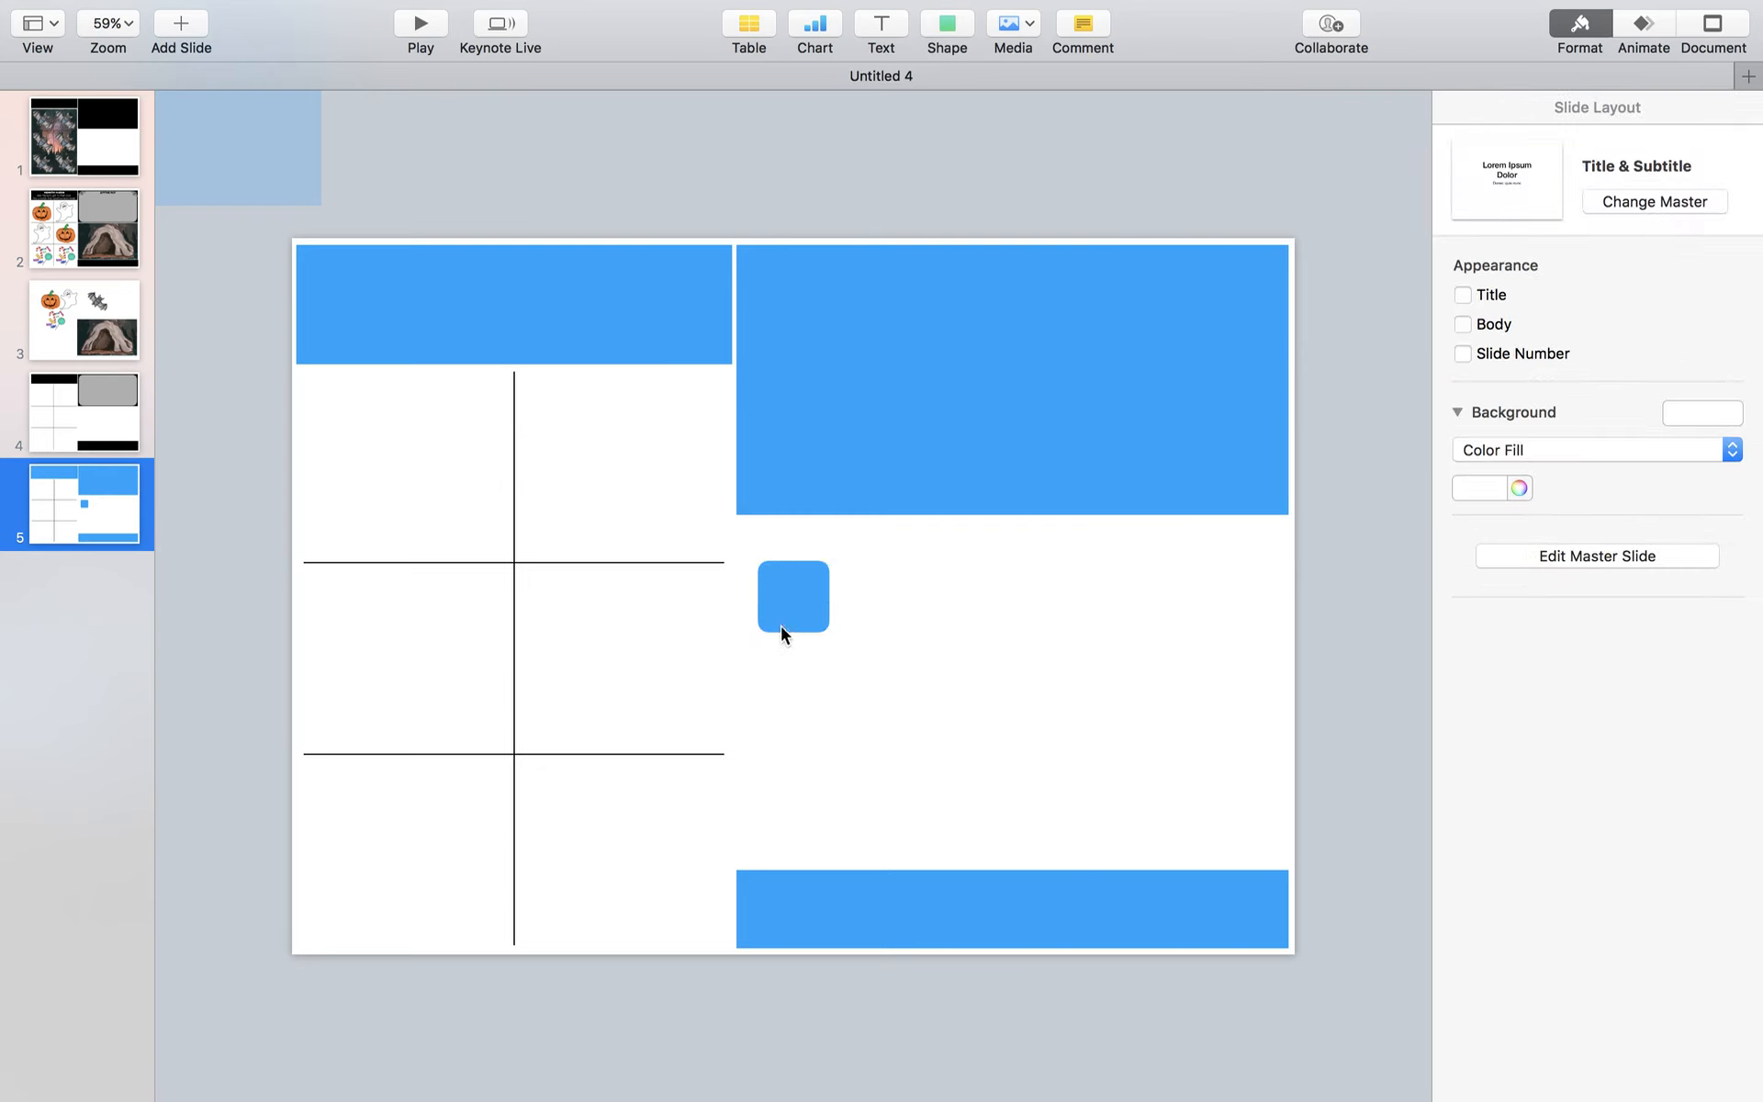
# Fill the two upper blue blocks and the lower-right blue block on slide 5 with black
pyautogui.click(579, 284)
pyautogui.keyDown('shift'); pyautogui.click(866, 370); pyautogui.keyUp('shift')
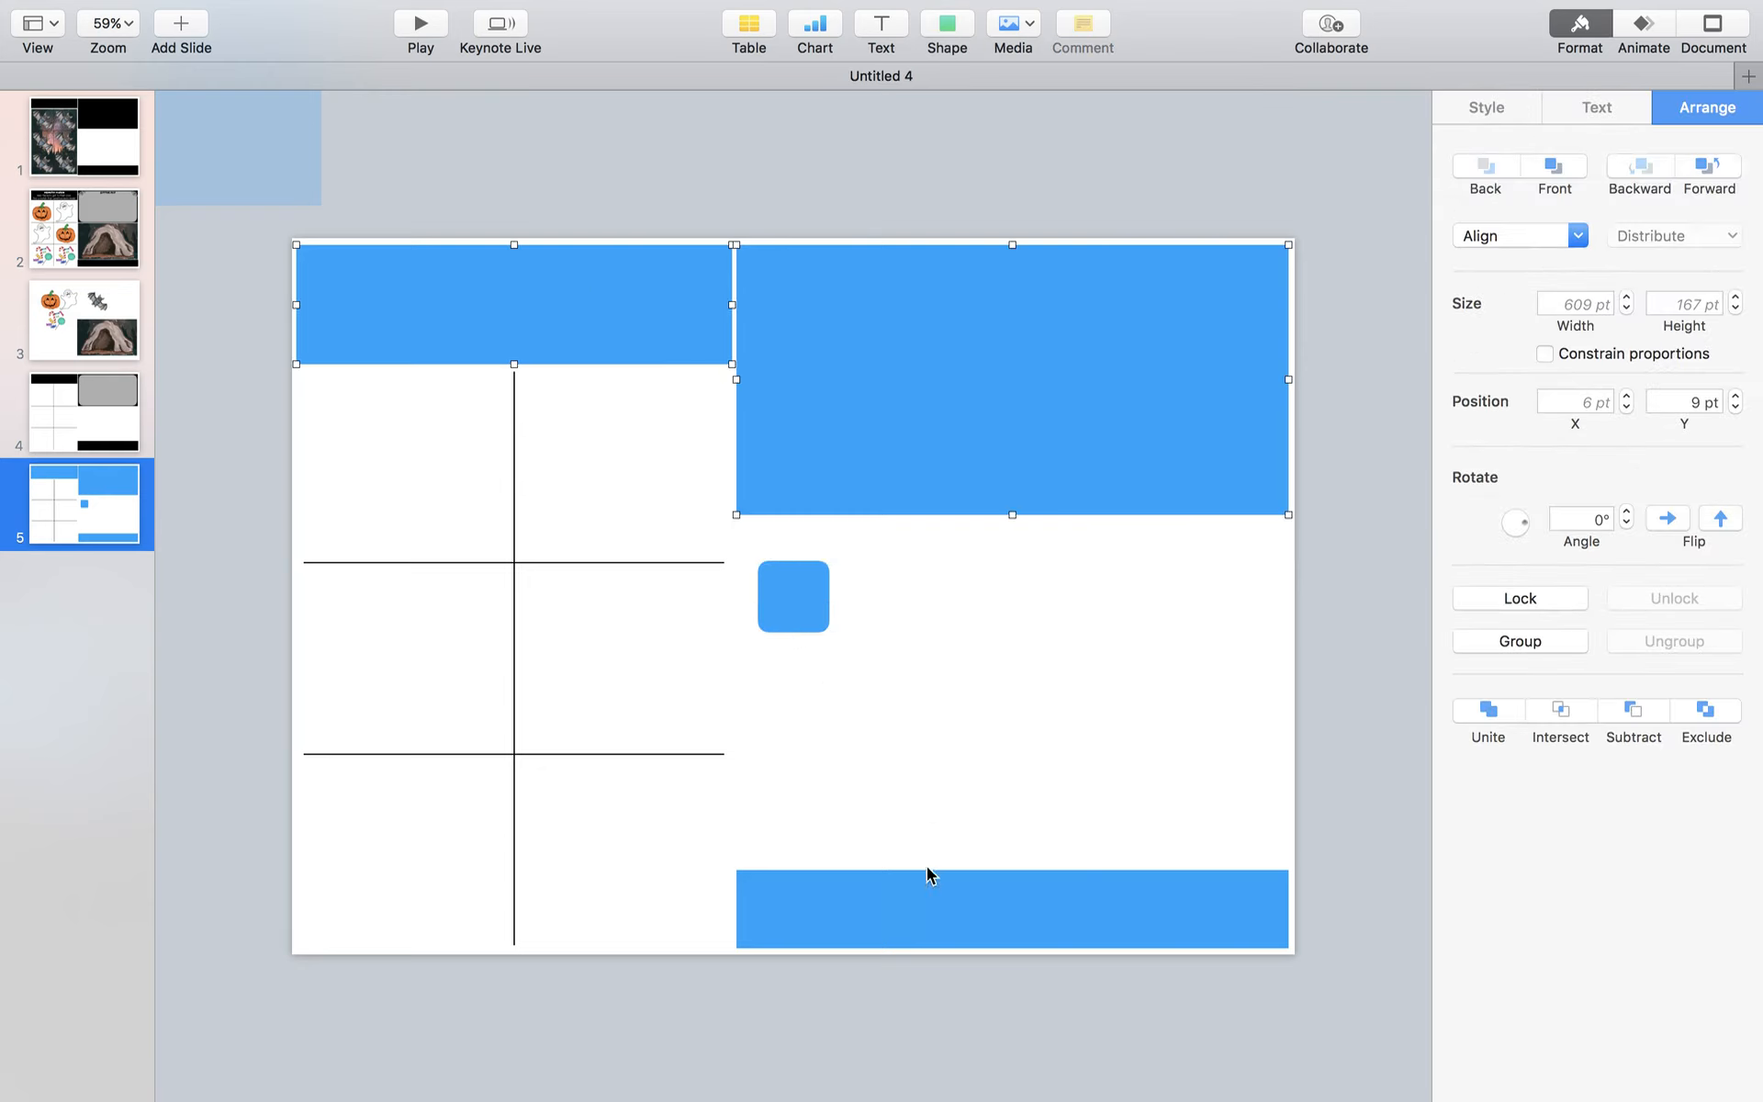
pyautogui.keyDown('shift'); pyautogui.click(922, 913); pyautogui.keyUp('shift')
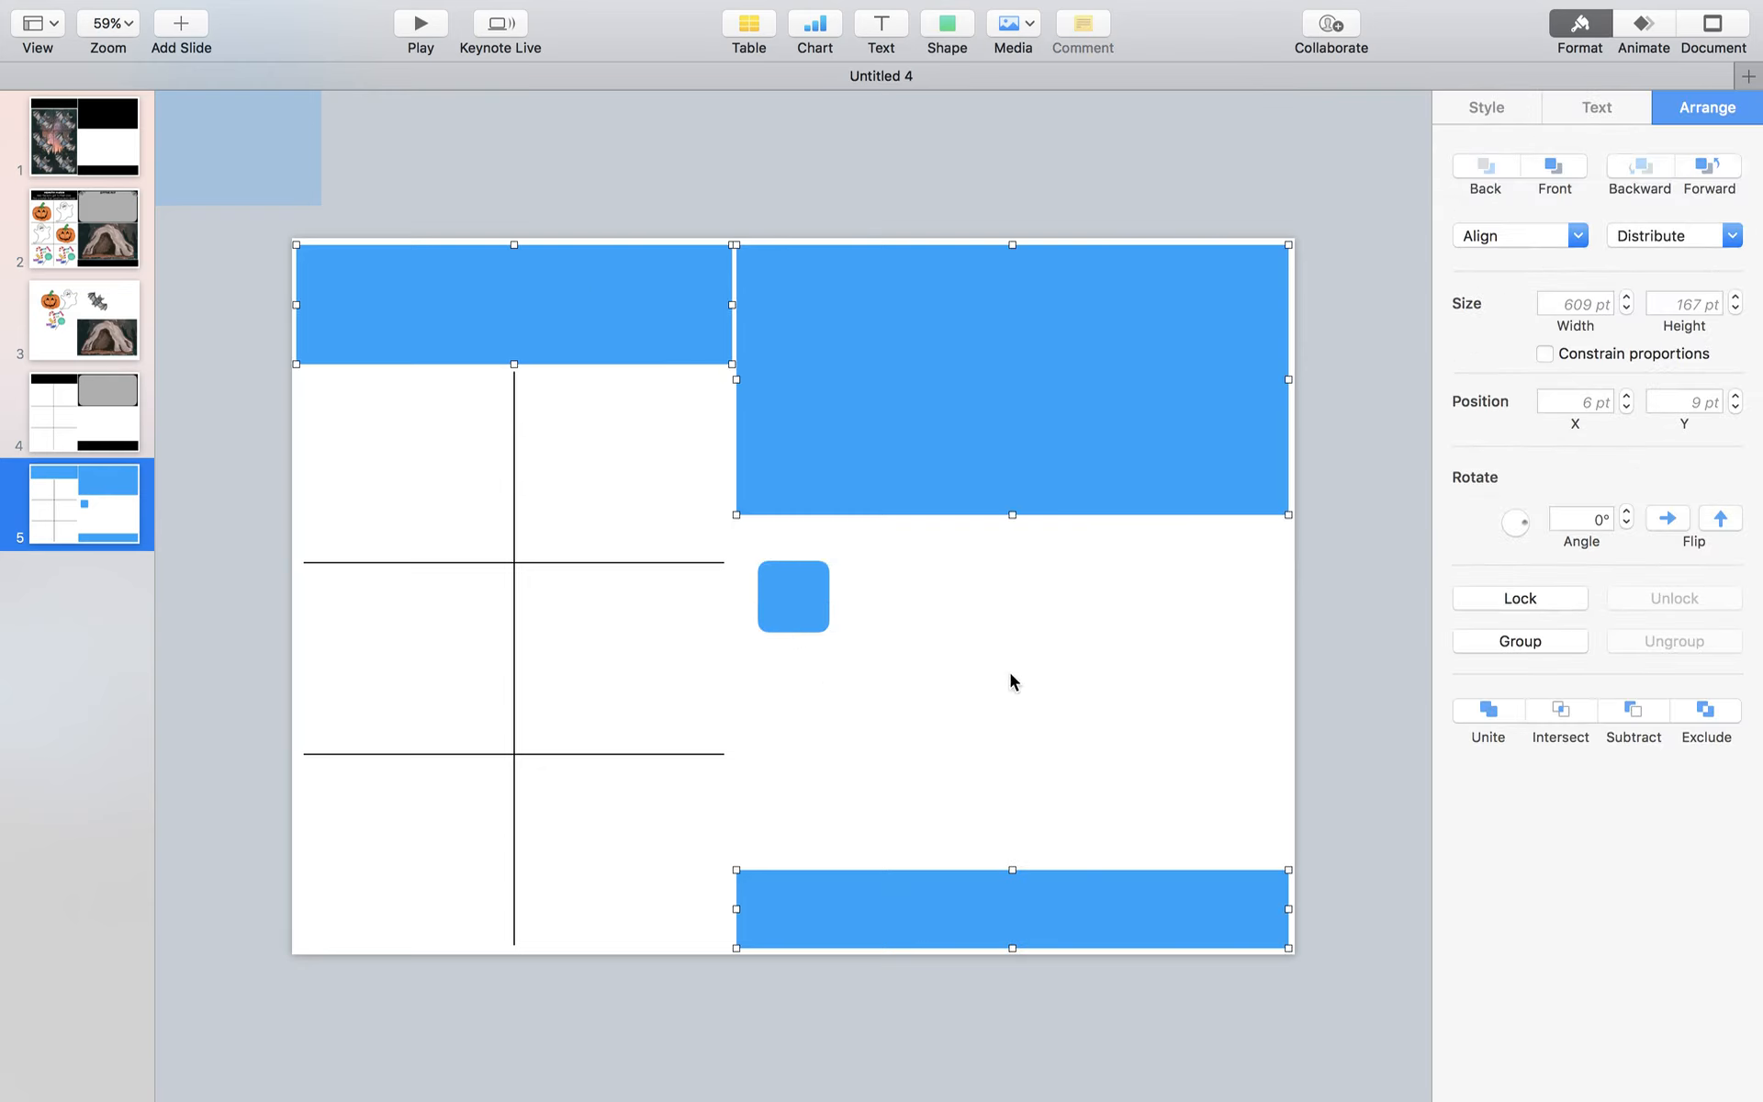
pyautogui.click(1488, 119)
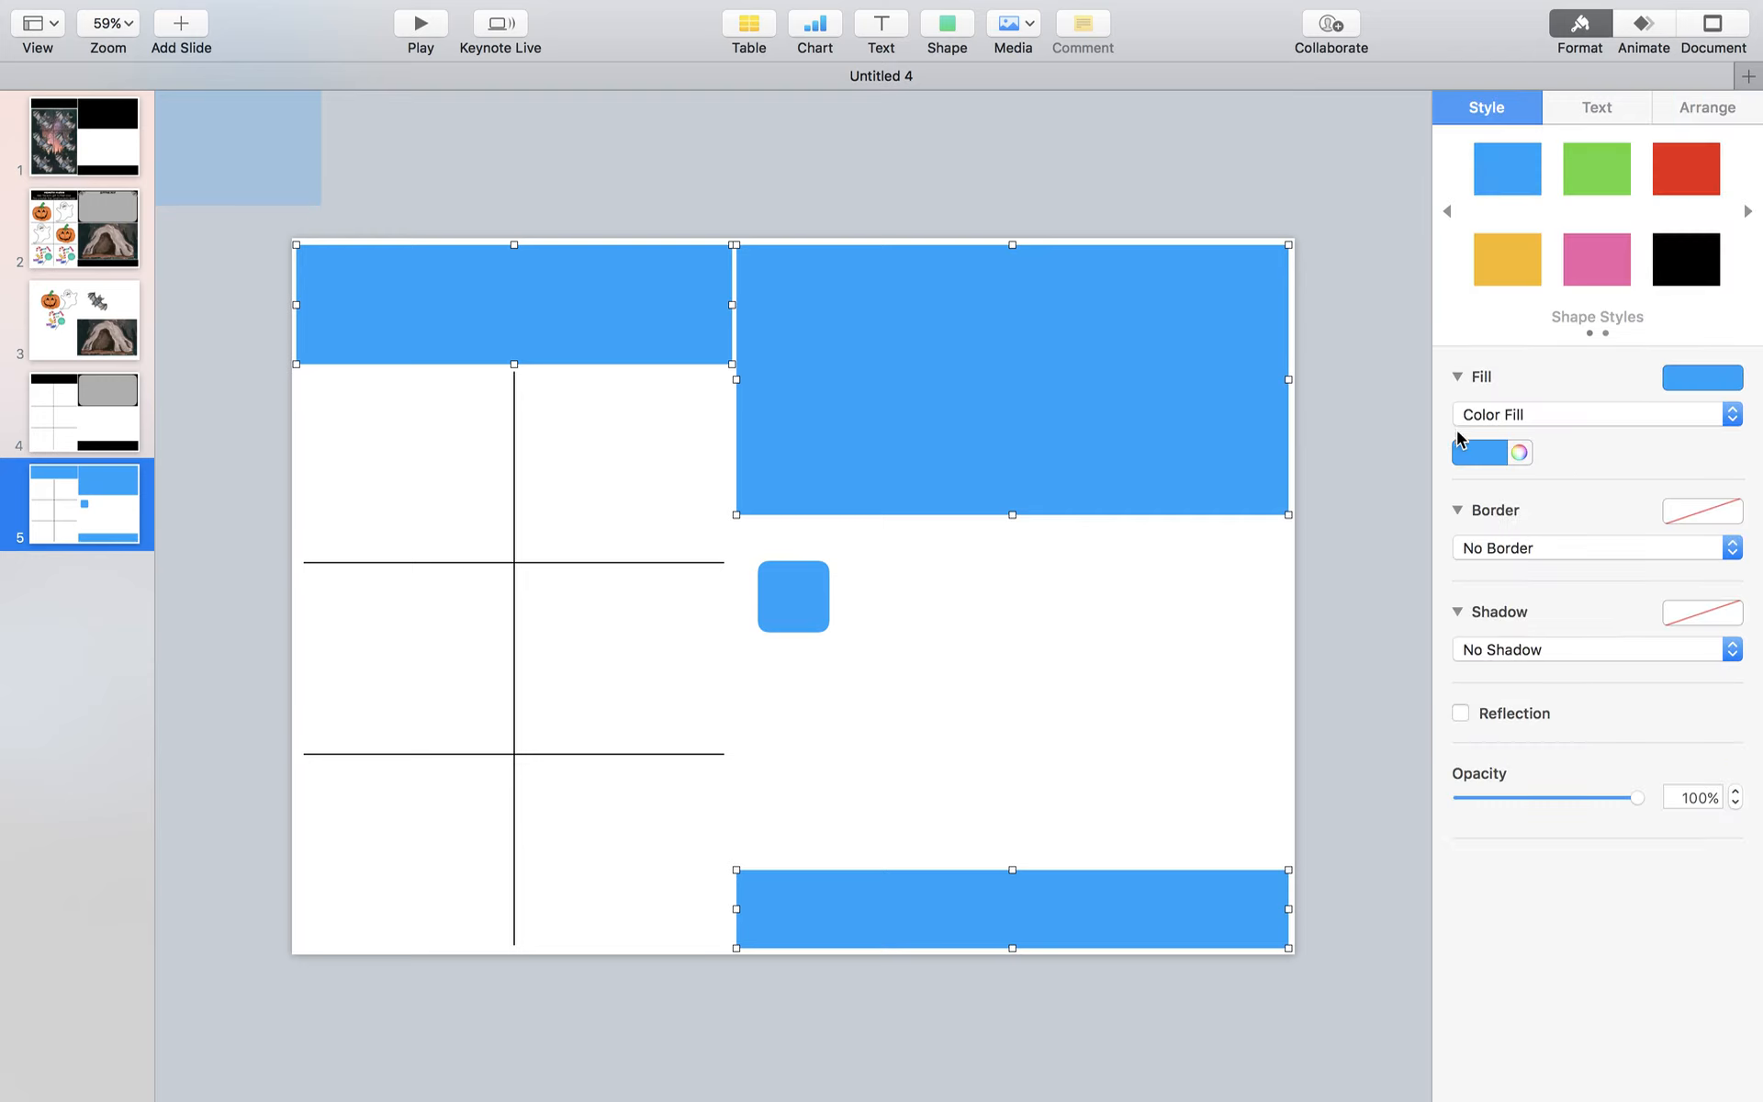
pyautogui.click(1466, 456)
pyautogui.click(1562, 606)
pyautogui.click(1115, 736)
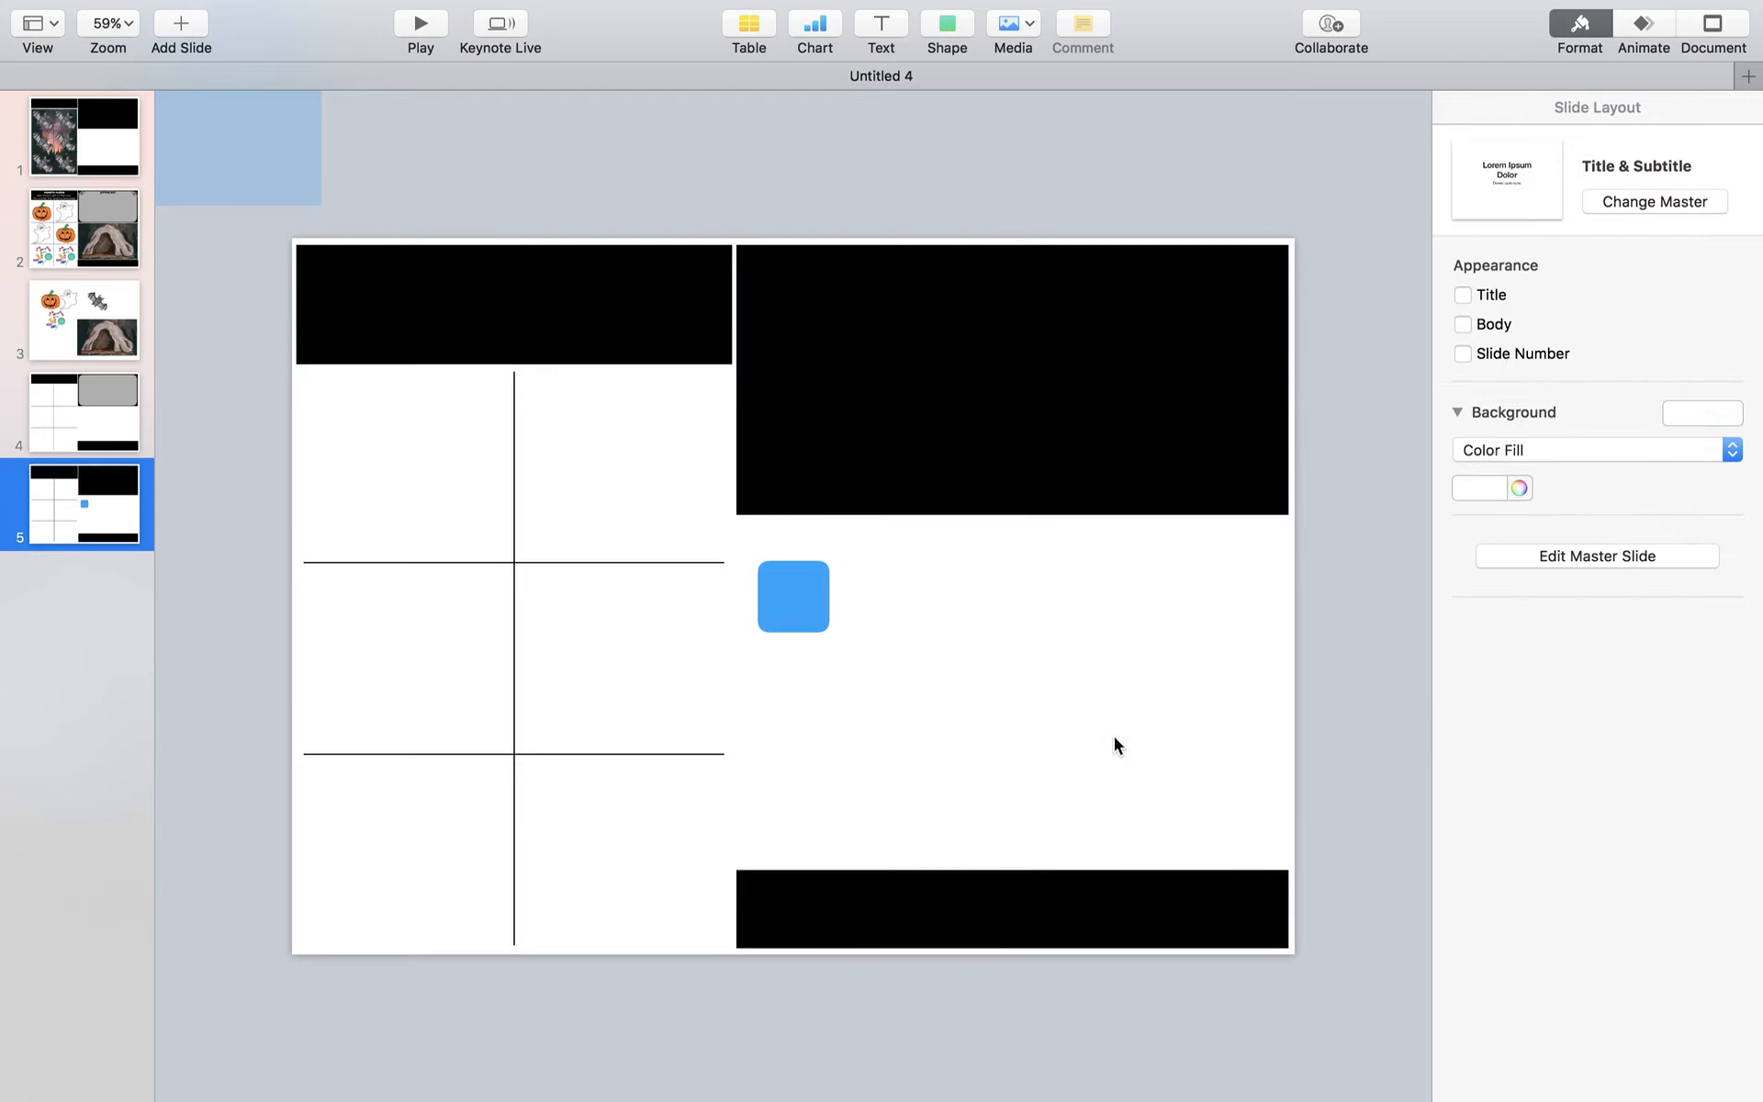
# Fit the rounded rectangle just inside the large upper-right black block and fill it with white
pyautogui.moveTo(795, 613); pyautogui.dragTo(1284, 512)
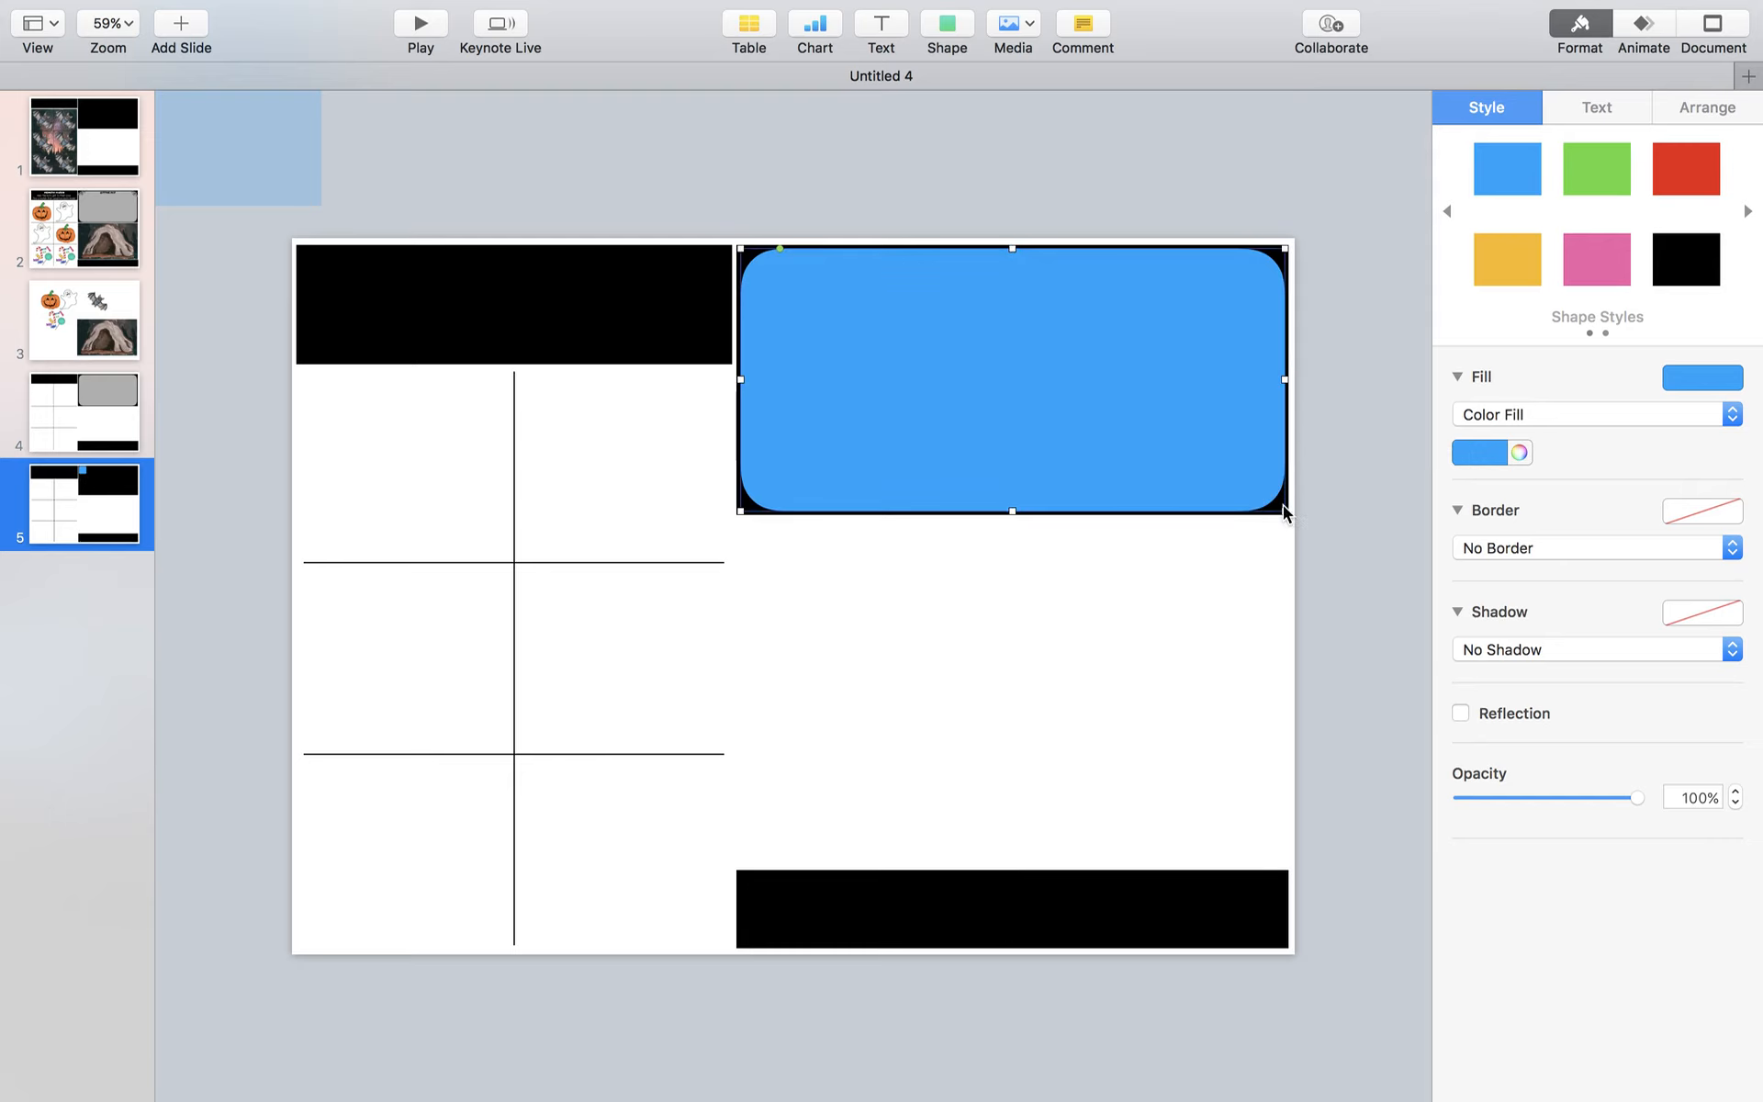
pyautogui.click(1473, 452)
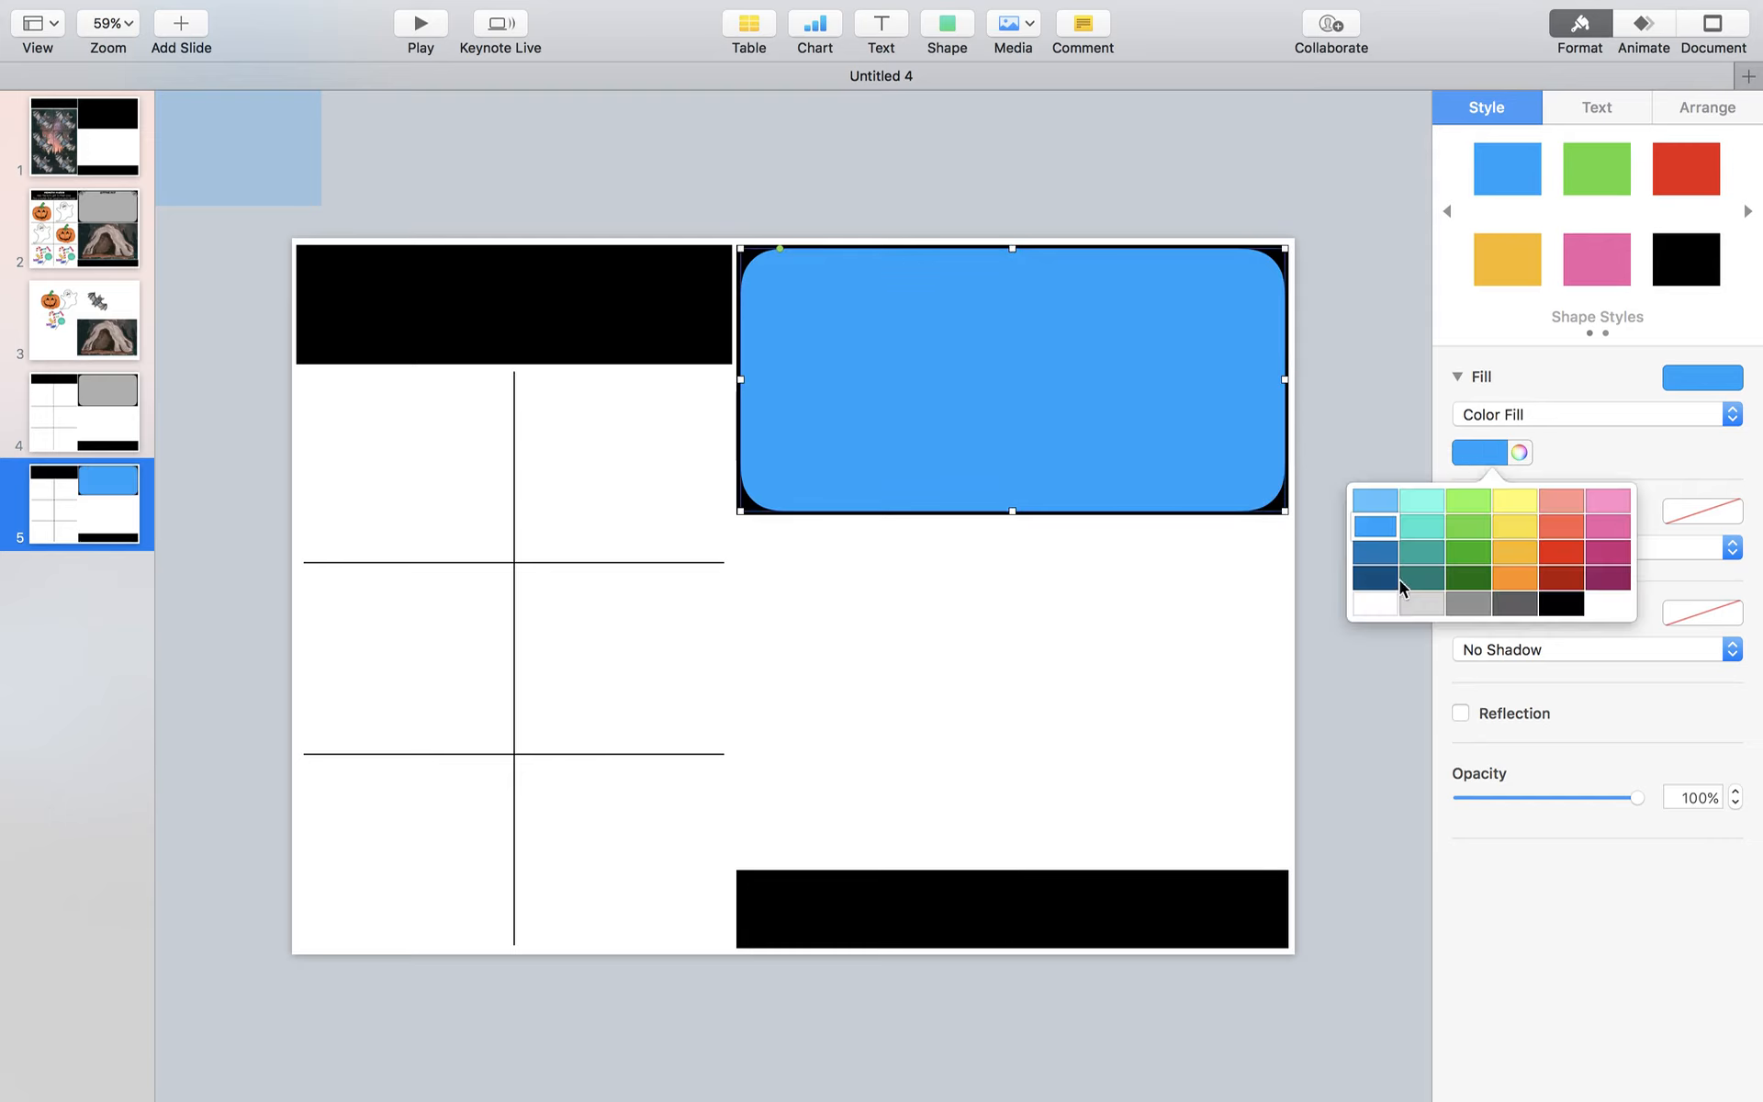
pyautogui.click(1378, 606)
pyautogui.click(1379, 606)
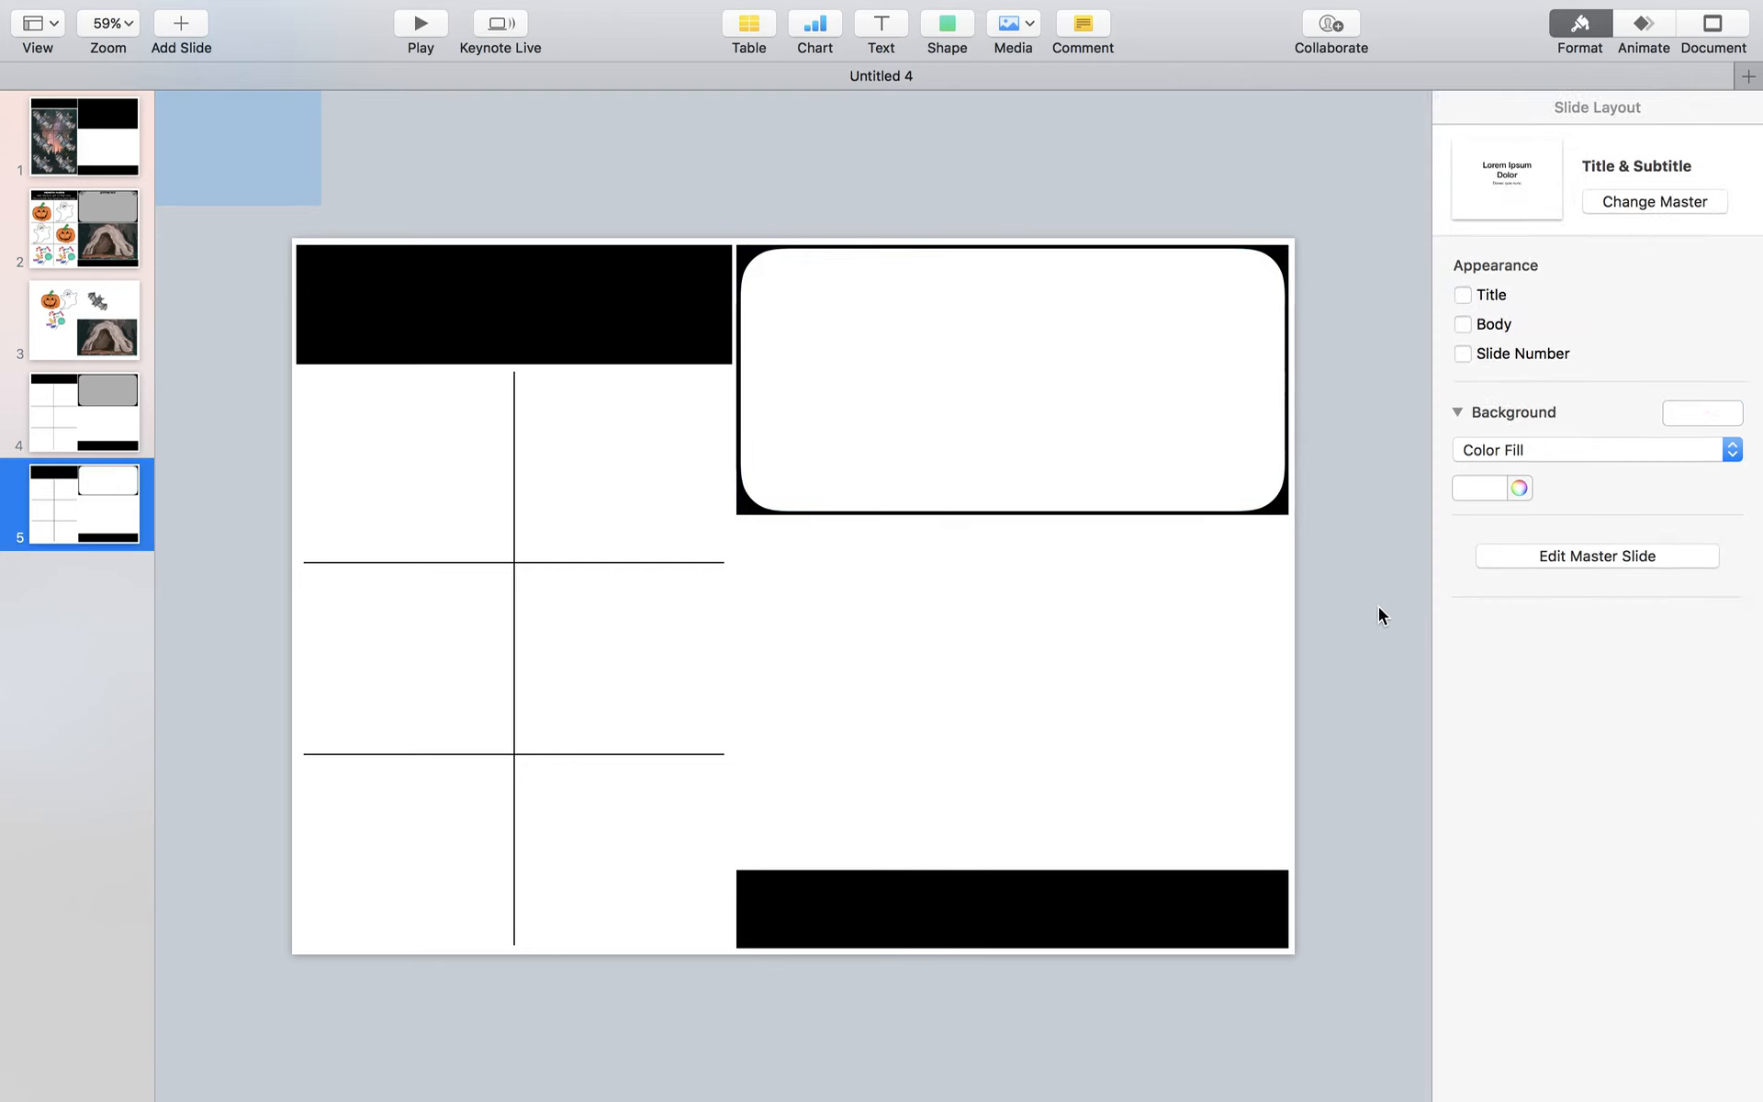
# Lower the white rounded rectangle's opacity to well under half so it appears dark gray over the black block
pyautogui.click(1214, 502)
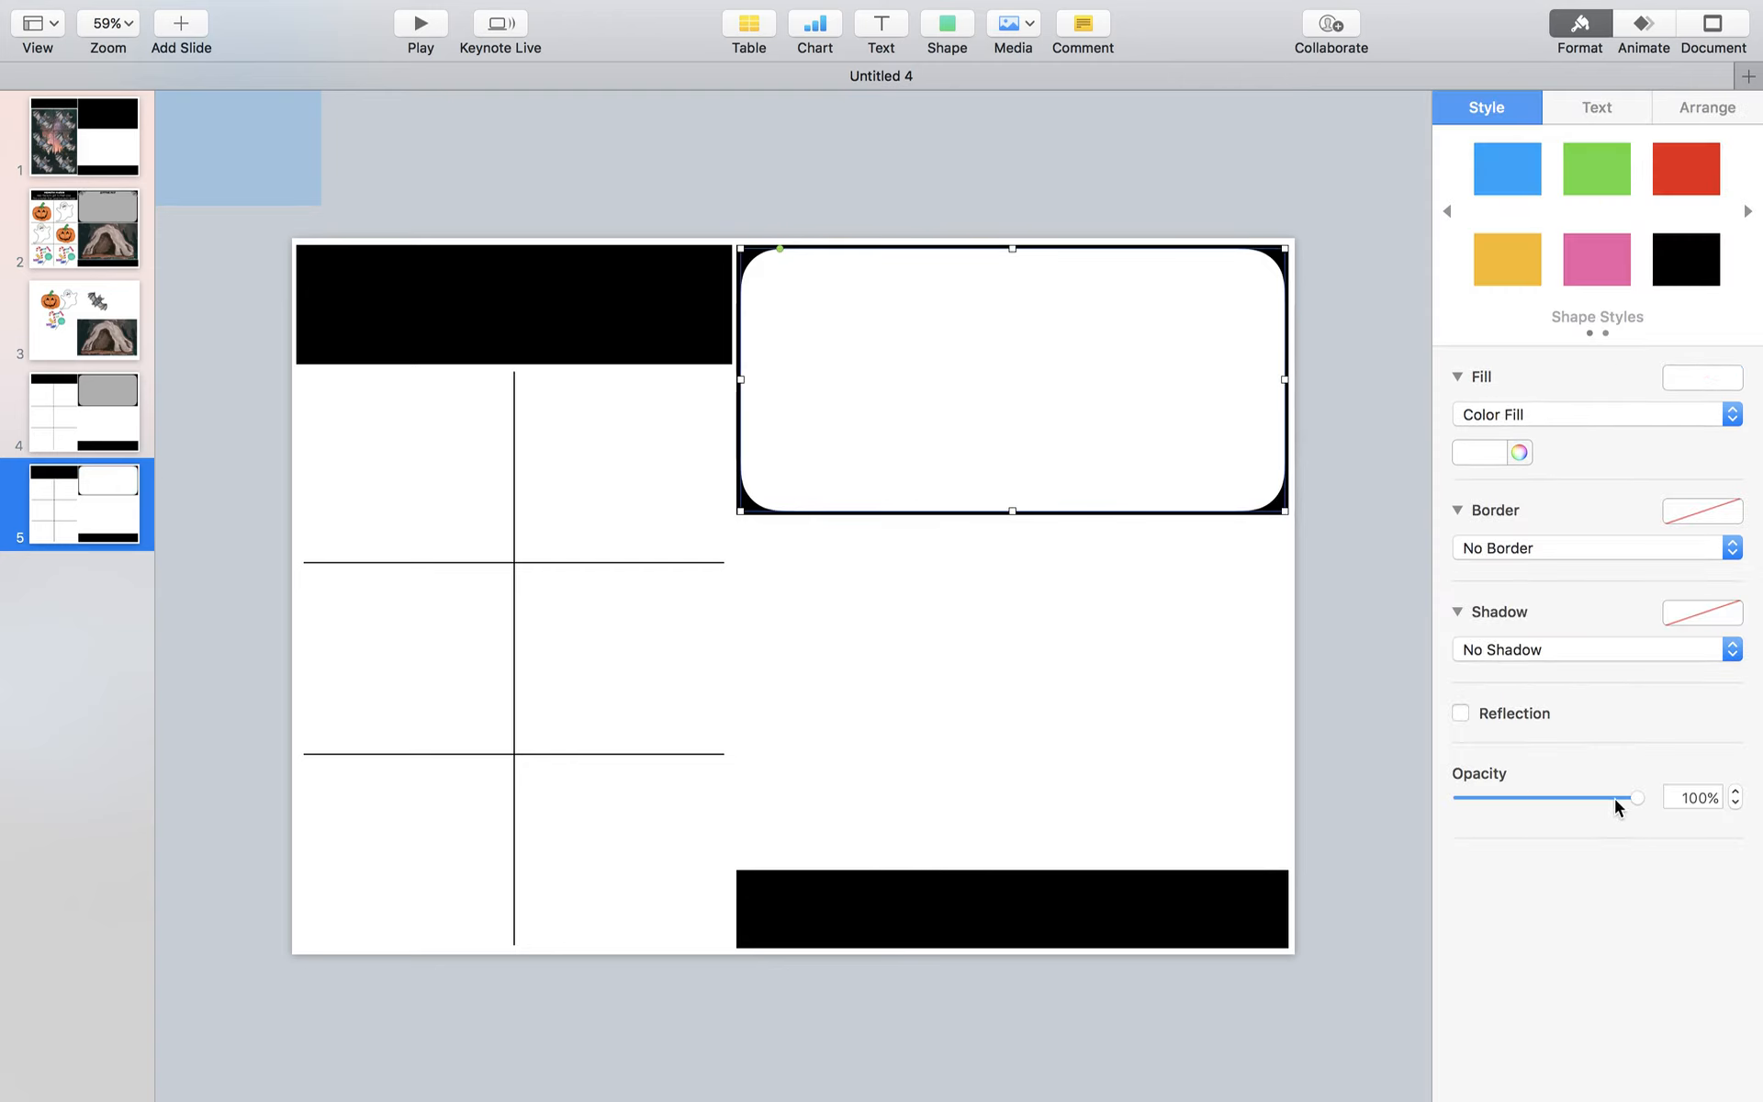
pyautogui.moveTo(1639, 799); pyautogui.dragTo(1528, 802)
pyautogui.click(1213, 714)
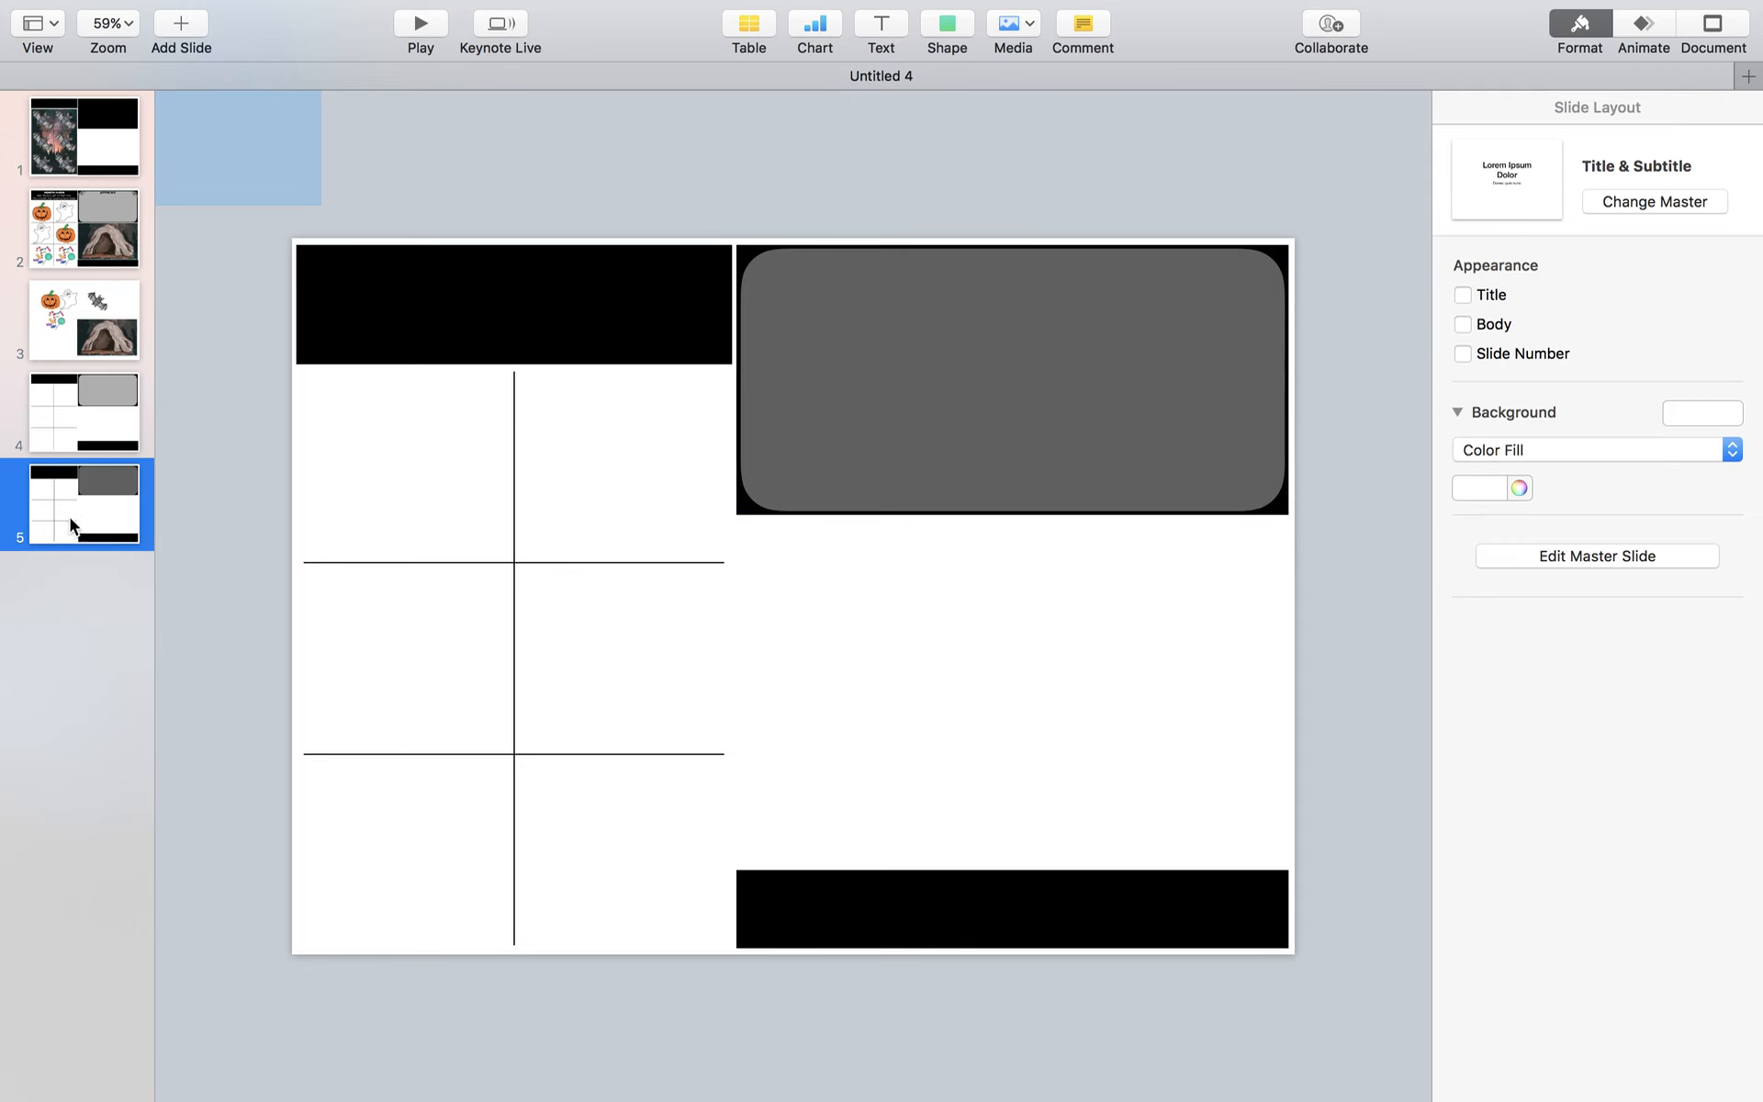
# Open slide 3 with the pumpkin, ghost, candy, bat and cave pictures
pyautogui.click(86, 341)
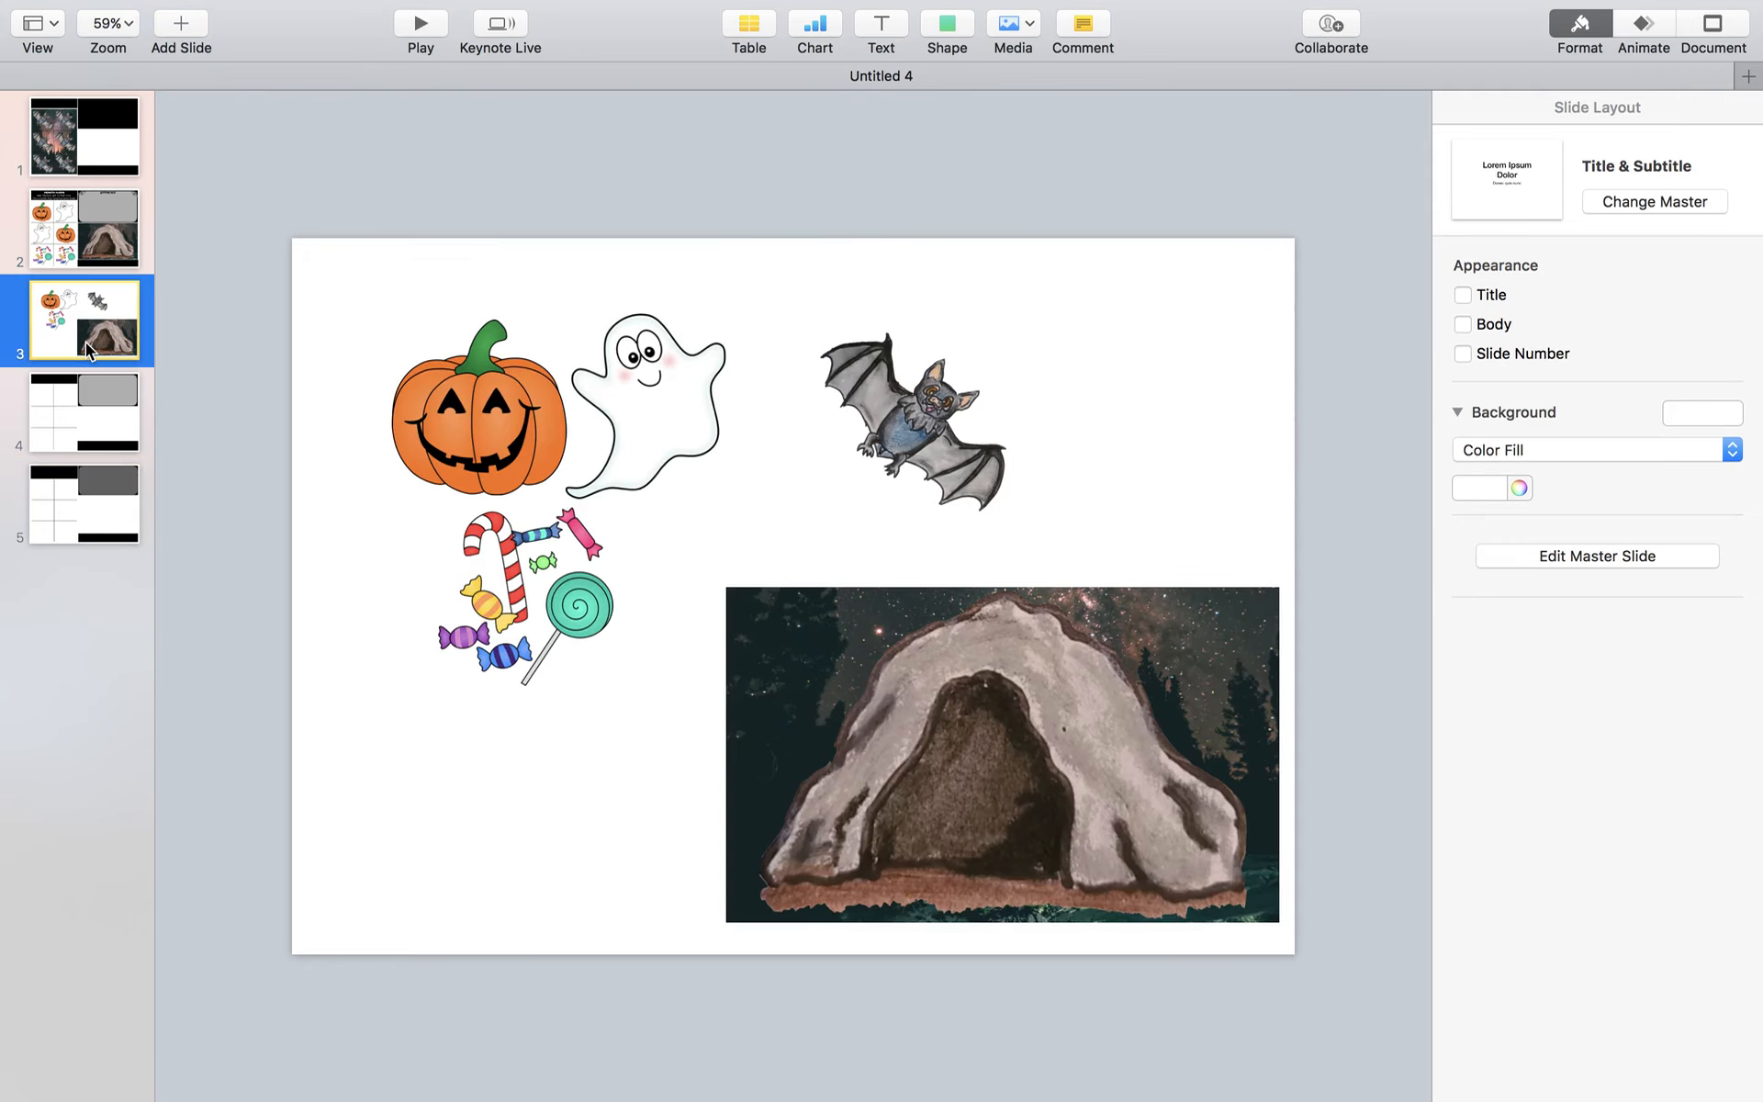